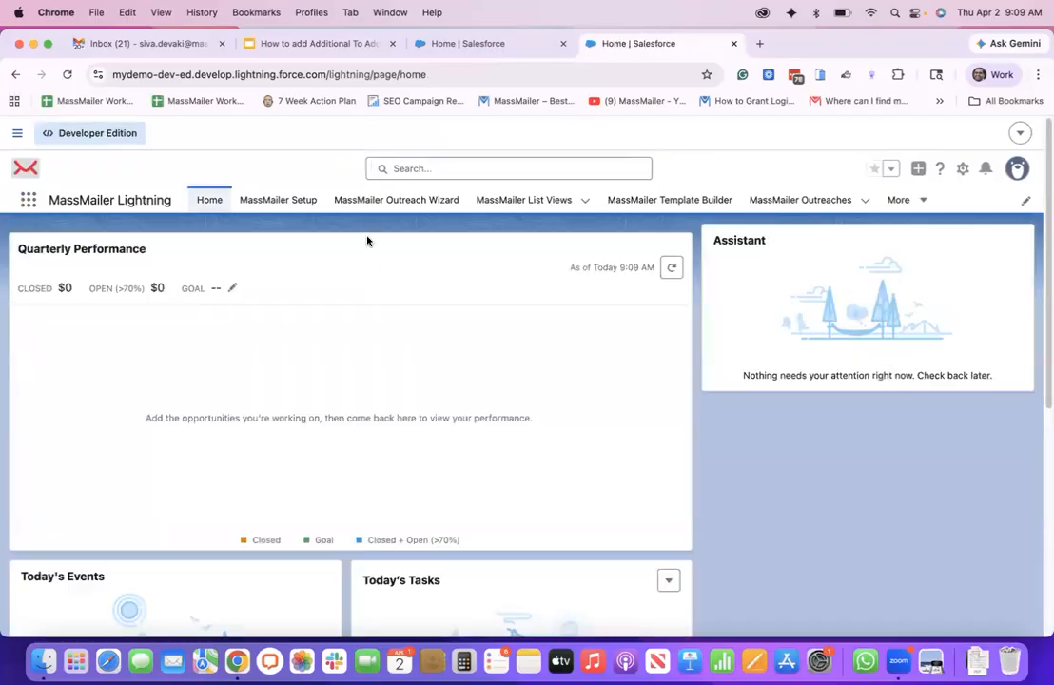
Open the Sender Settings under Email Settings in MassMailer Setup and go to the CC/BCC Settings section
left_click(289, 208)
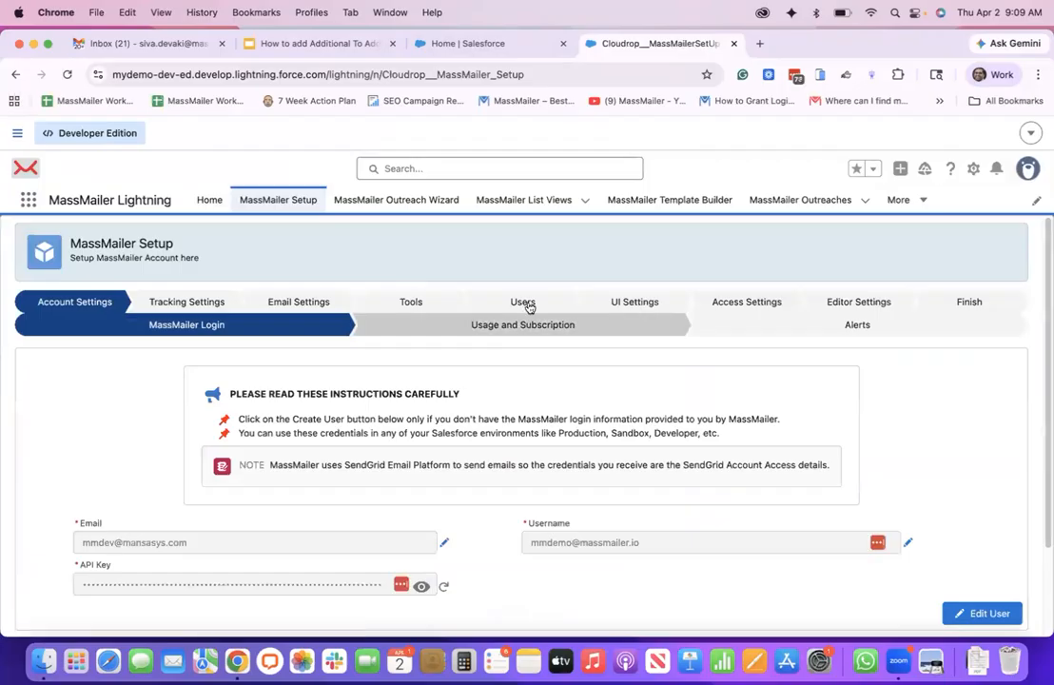
left_click(316, 302)
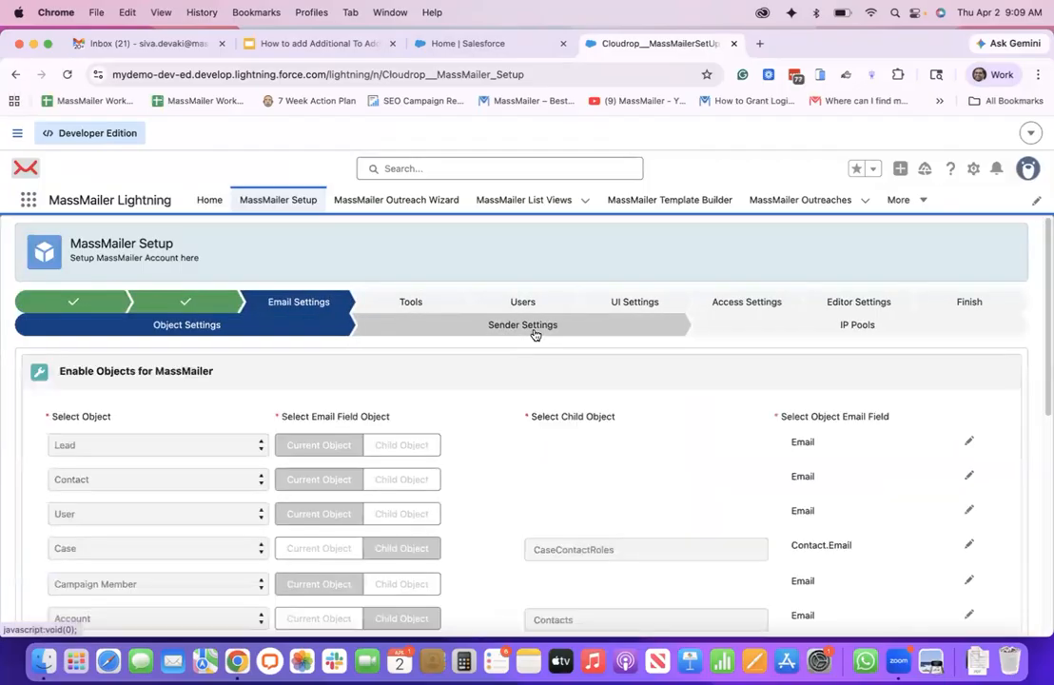
left_click(534, 333)
scroll(284, 455, "down", 10)
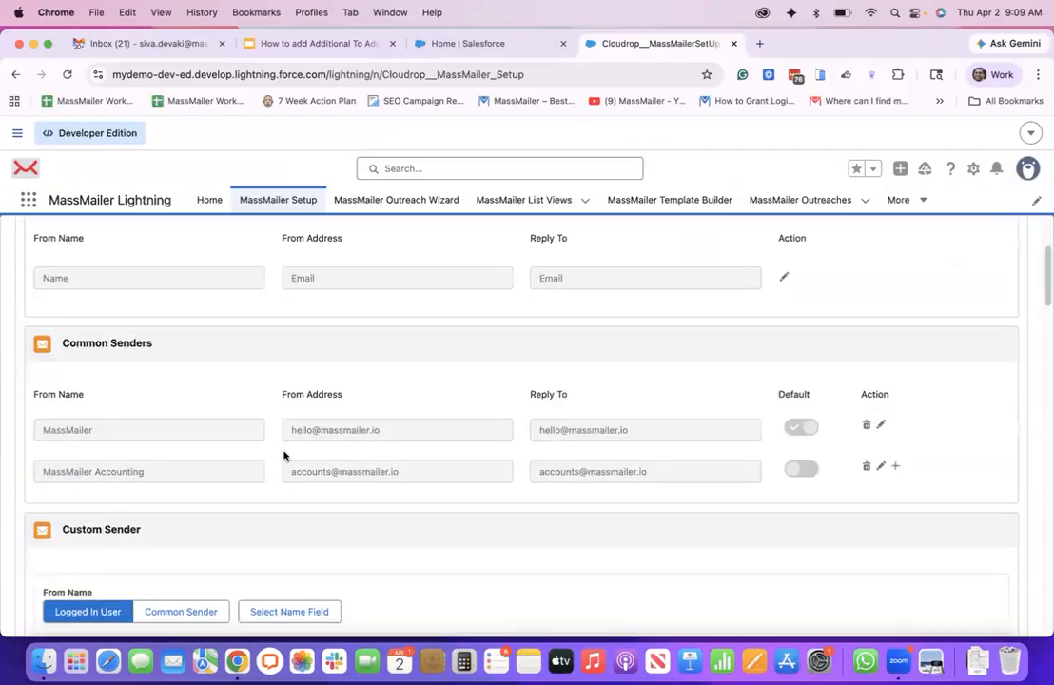
scroll(286, 456, "down", 2)
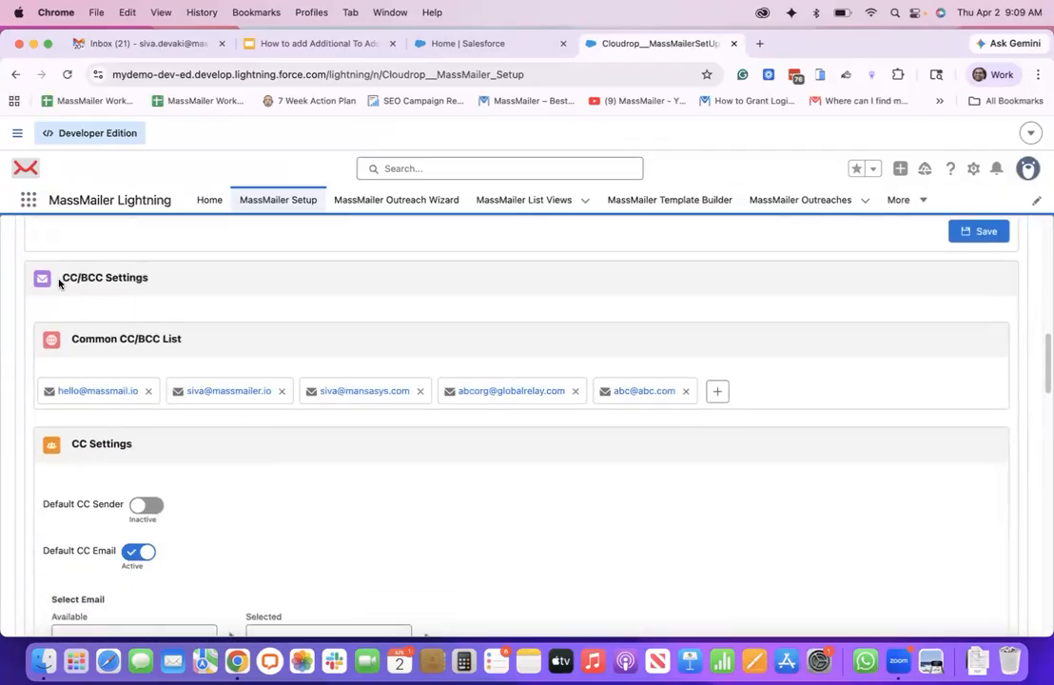
left_click_drag(59, 281, 199, 279)
left_click(77, 294)
Add a new company email address to the Common CC/BCC List and save it
left_click(720, 394)
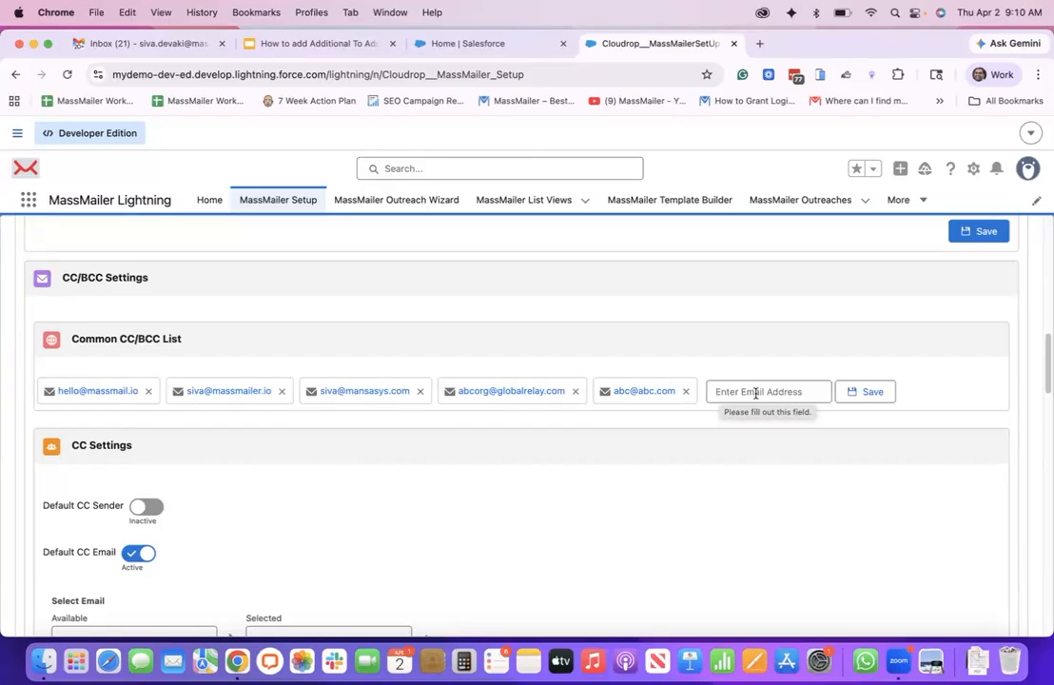
left_click(756, 393)
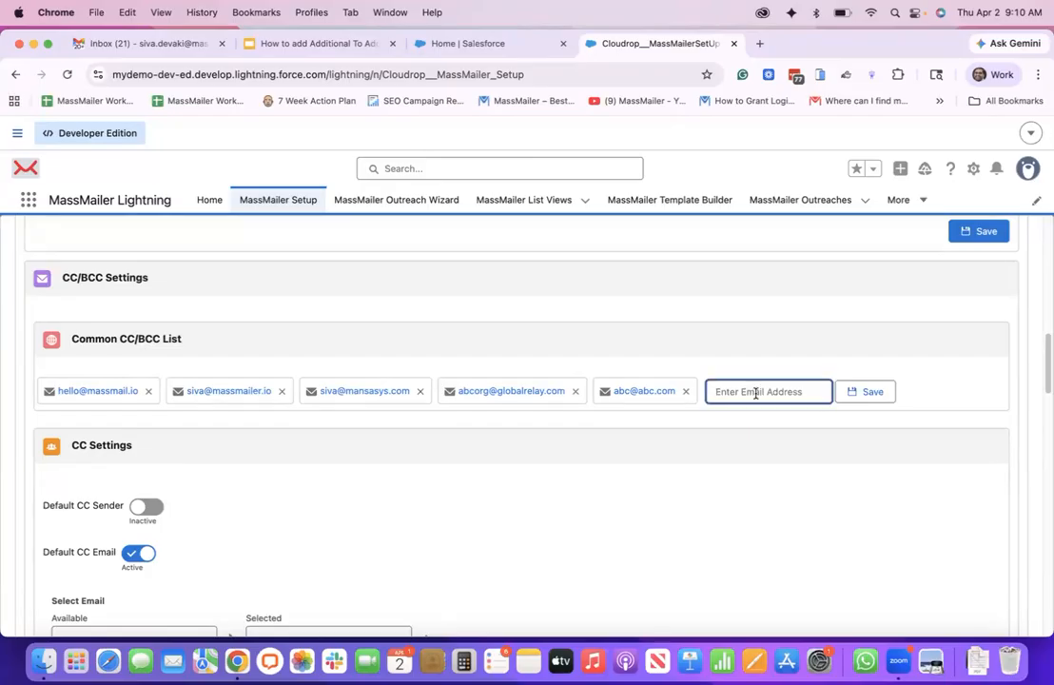
type("you")
key("BackSpace")
type("toemail@yourcompany.com")
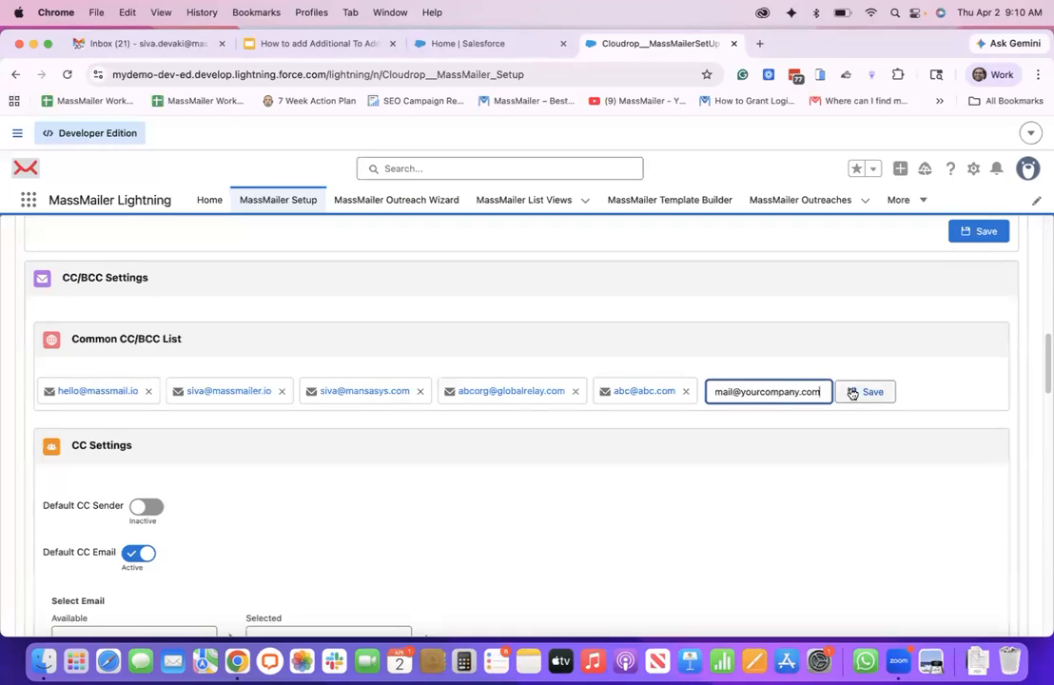
left_click(852, 393)
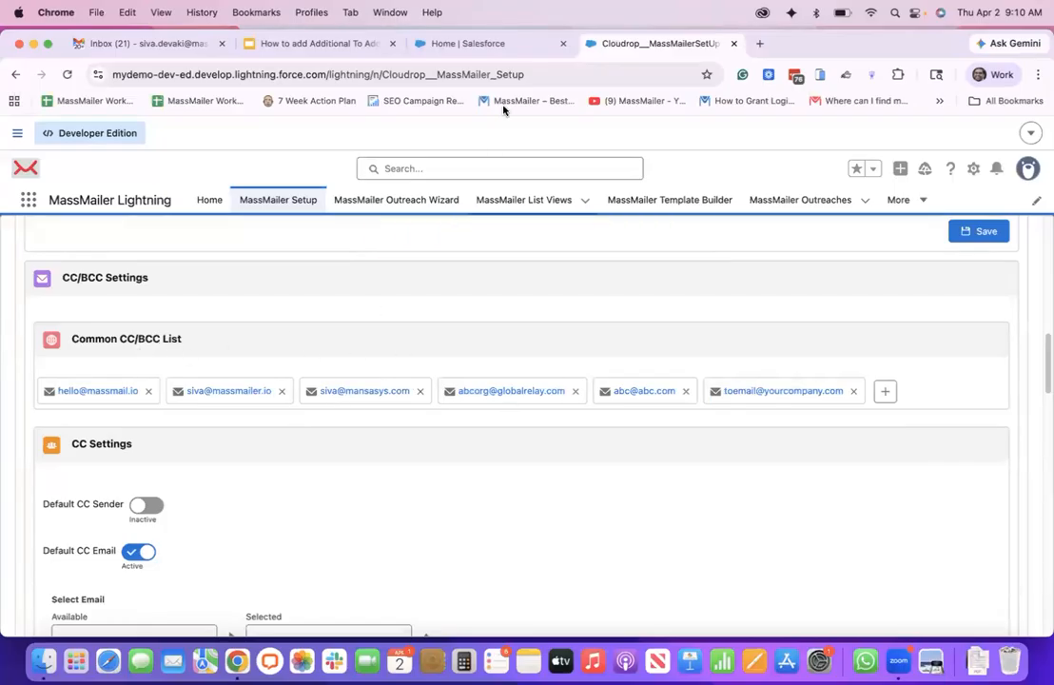
Switch to the Sales app's browser tab and display the MM Test list view of Contacts
left_click(491, 45)
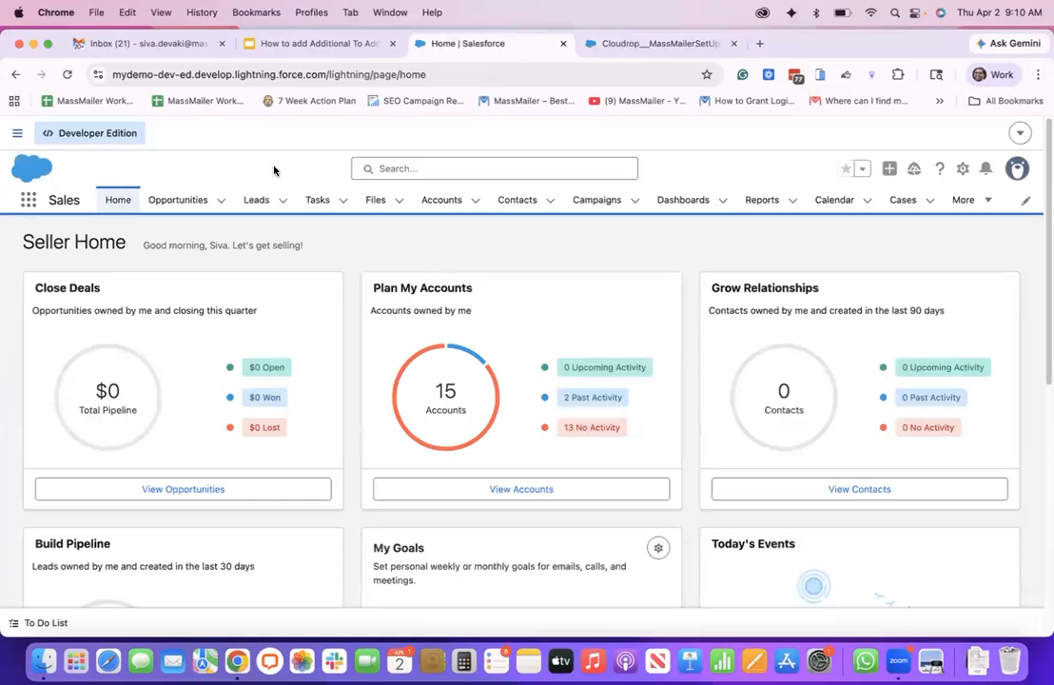
left_click(519, 201)
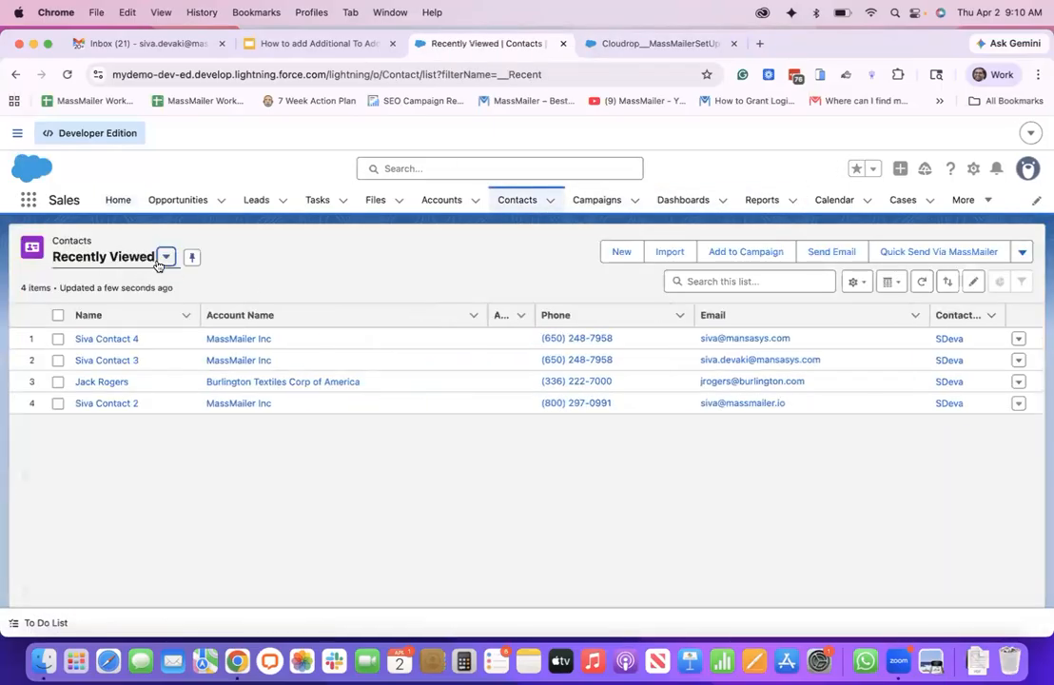
left_click(163, 259)
left_click(115, 443)
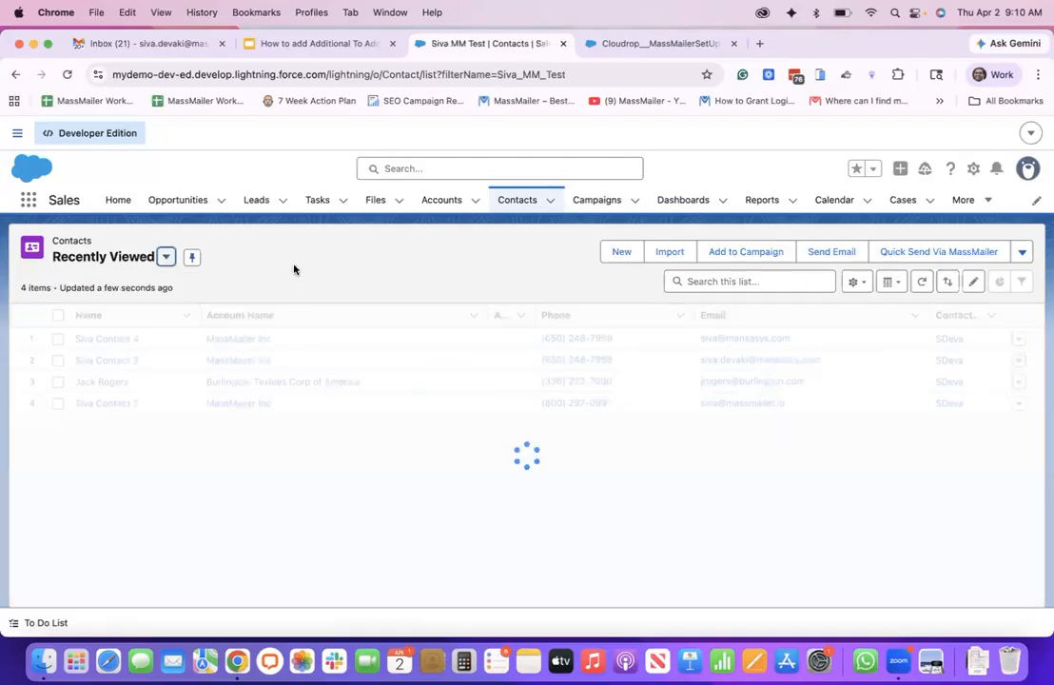
Start a Send Via MassMailer outreach for the listed contacts, keeping the default campaign name, Email channel and target audience
left_click(1019, 253)
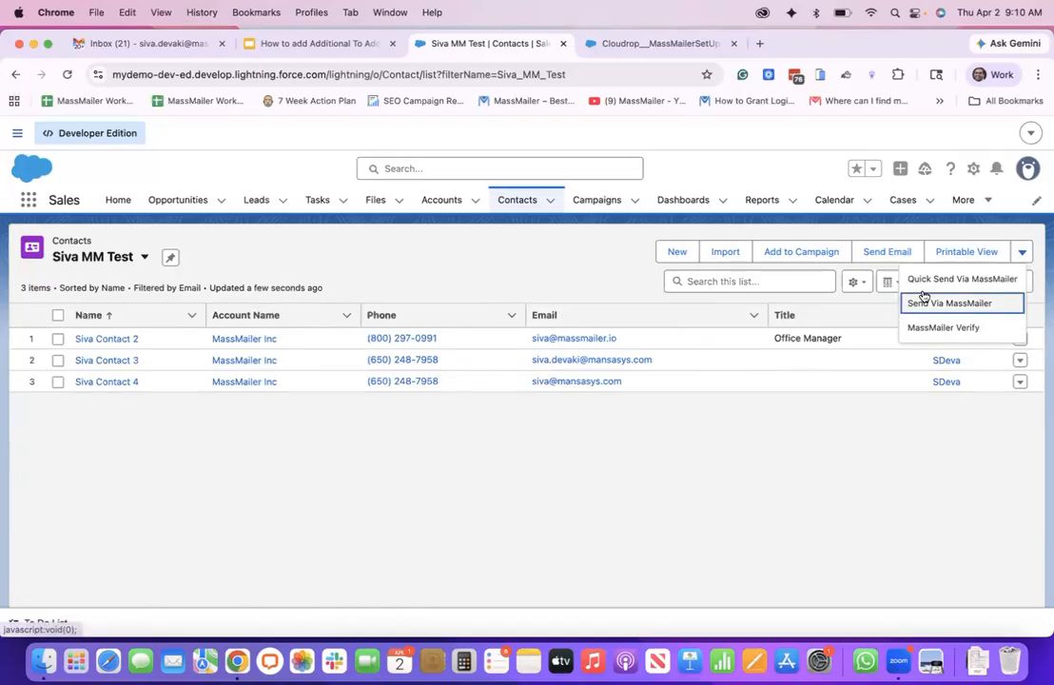
left_click(935, 304)
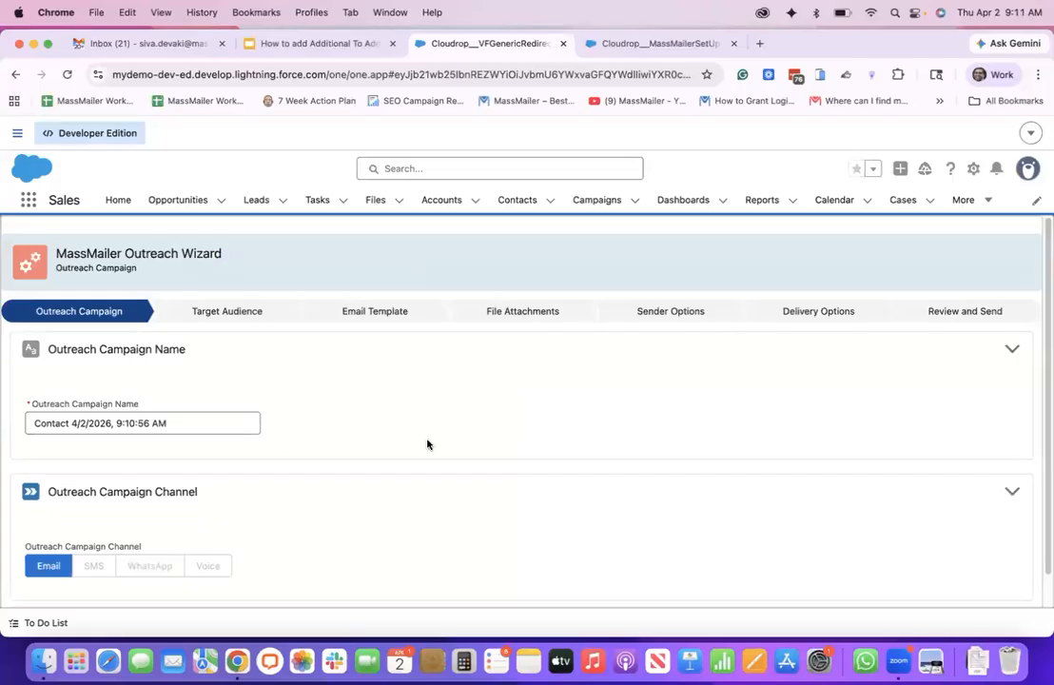
scroll(427, 444, "down", 2)
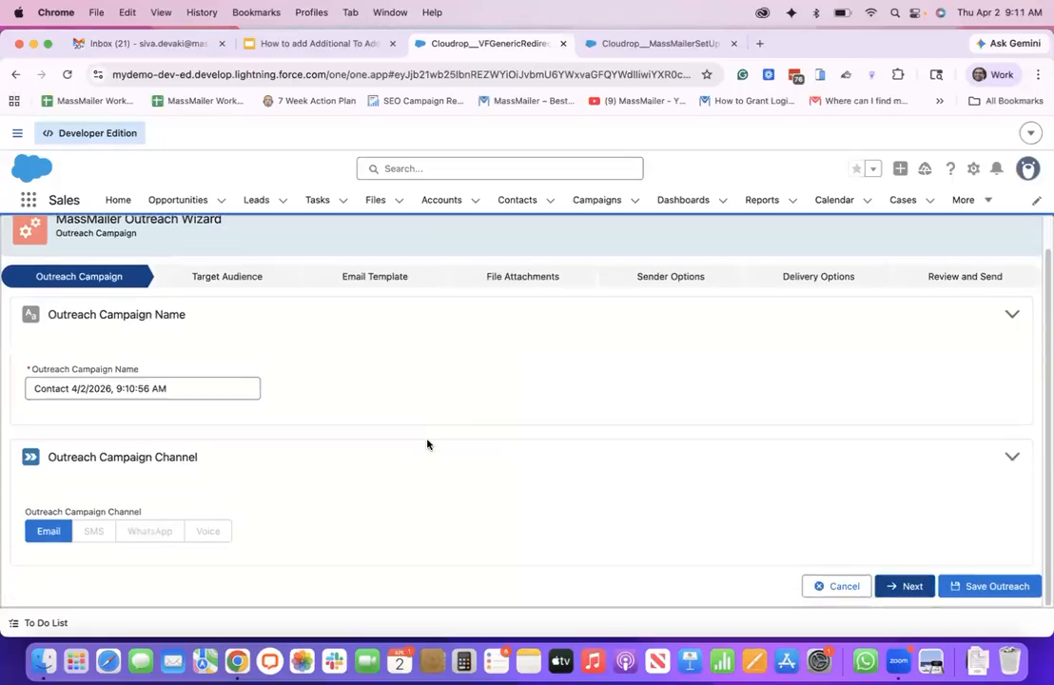
left_click(891, 589)
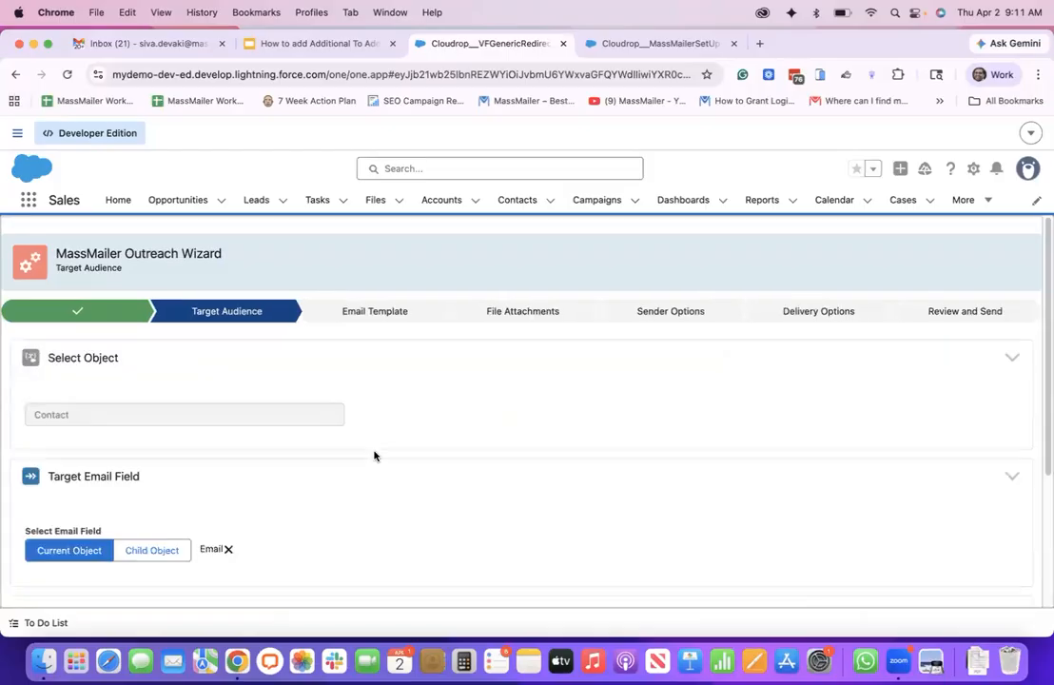
scroll(374, 455, "down", 4)
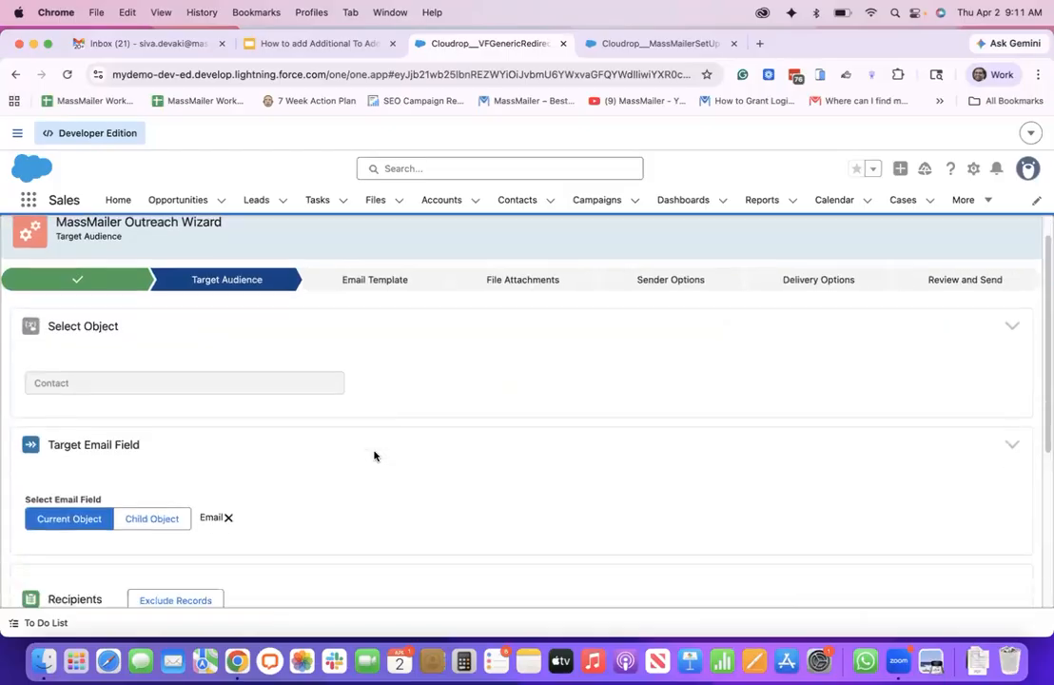
scroll(374, 455, "down", 3)
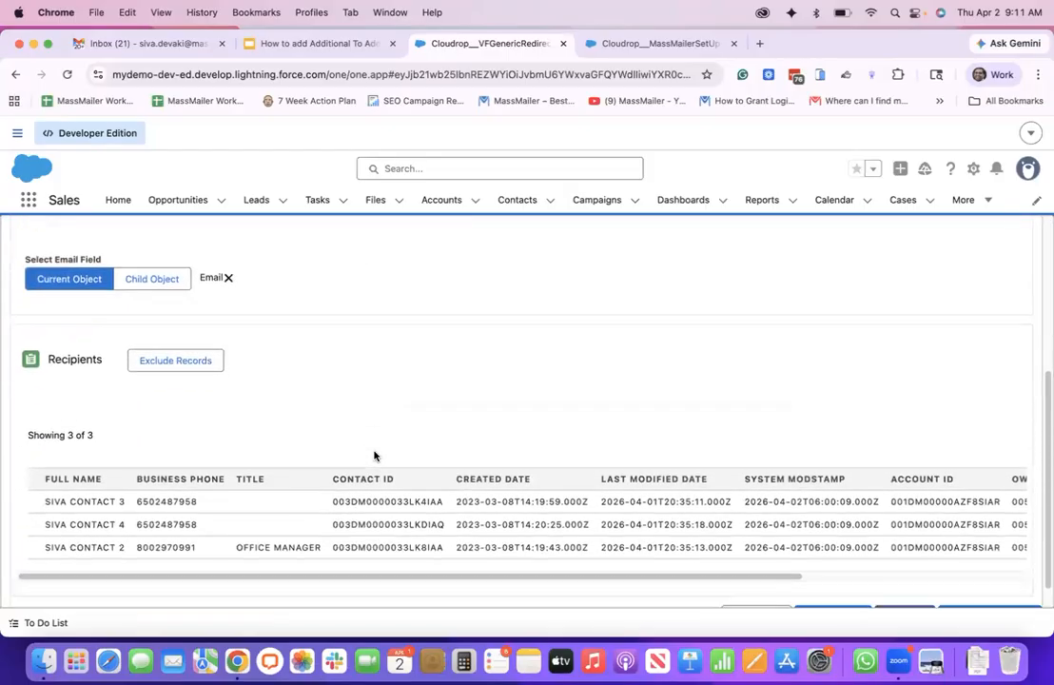
left_click(910, 588)
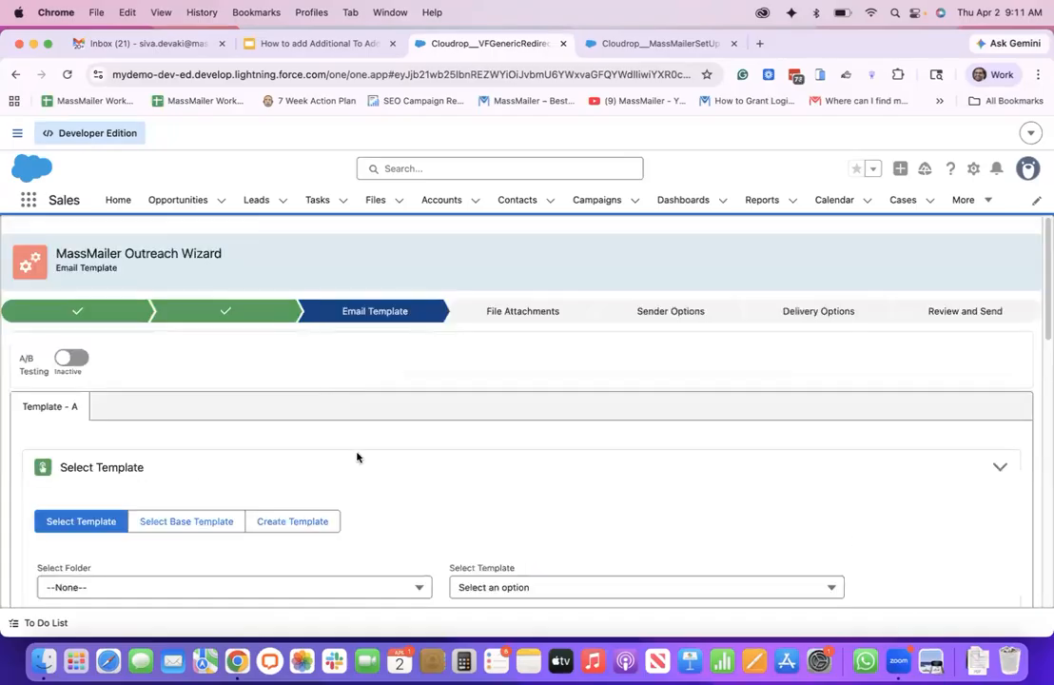
Choose the "demo on feb 10th 2026" email template from the MassMailer folder
left_click(264, 586)
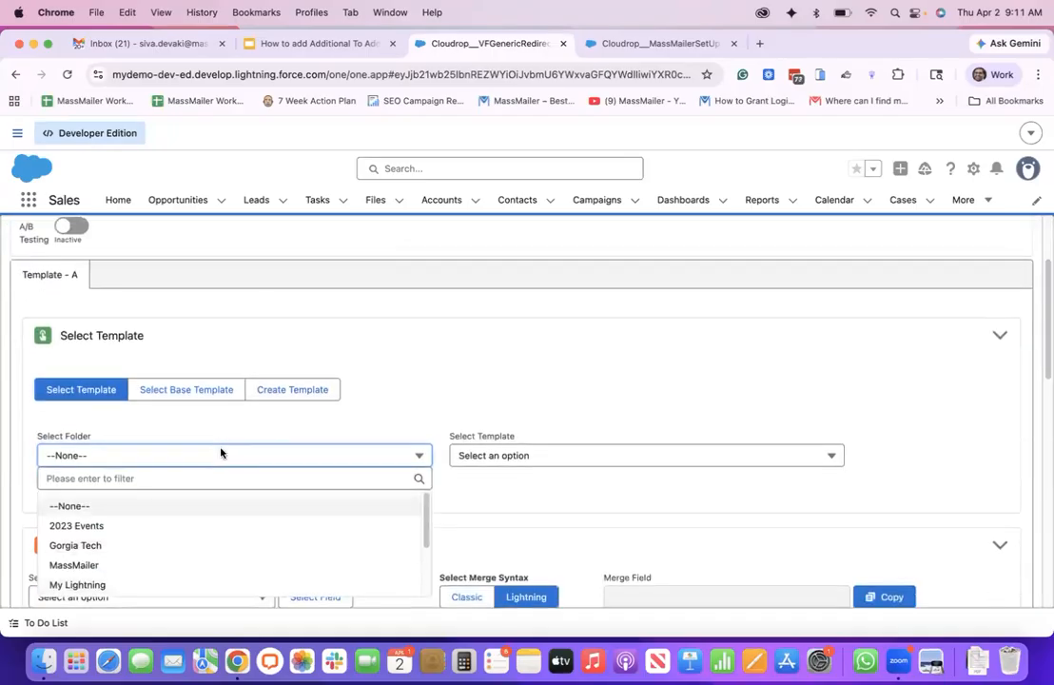
left_click(113, 566)
left_click(546, 454)
scroll(532, 550, "down", 3)
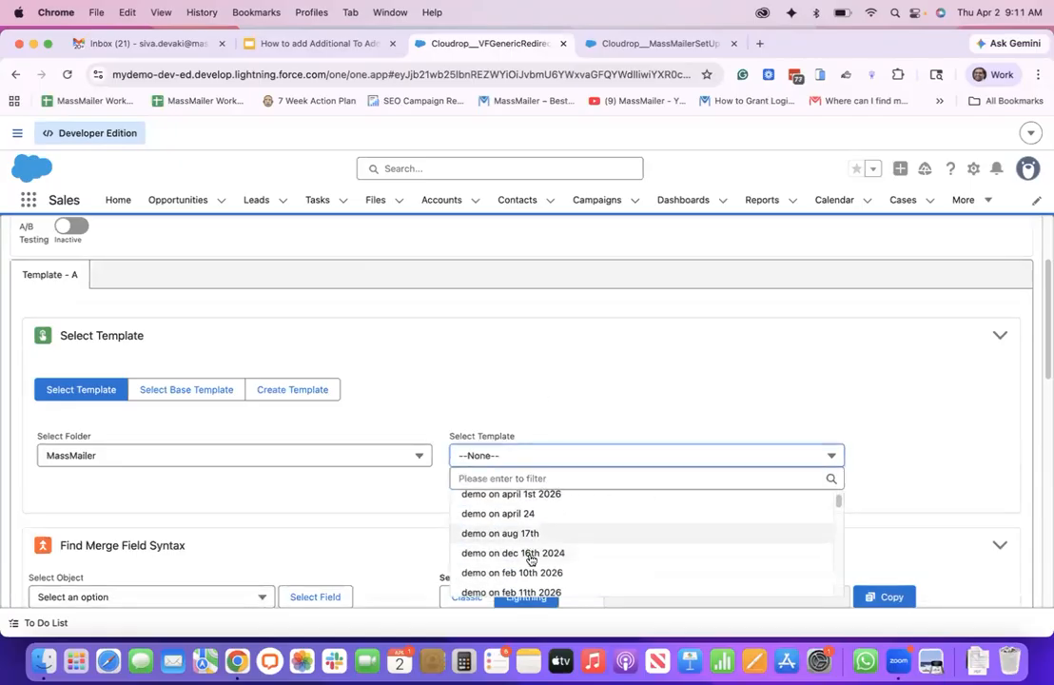
left_click(506, 572)
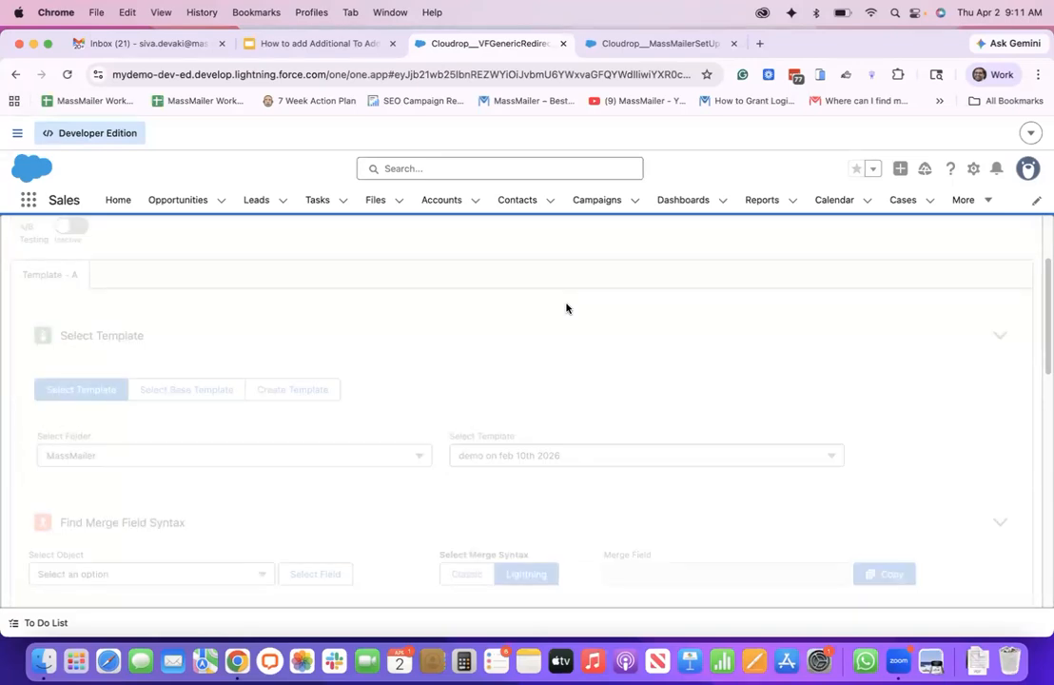
Save the template in the email editor and continue to Sender Options without adding file attachments
scroll(566, 307, "down", 10)
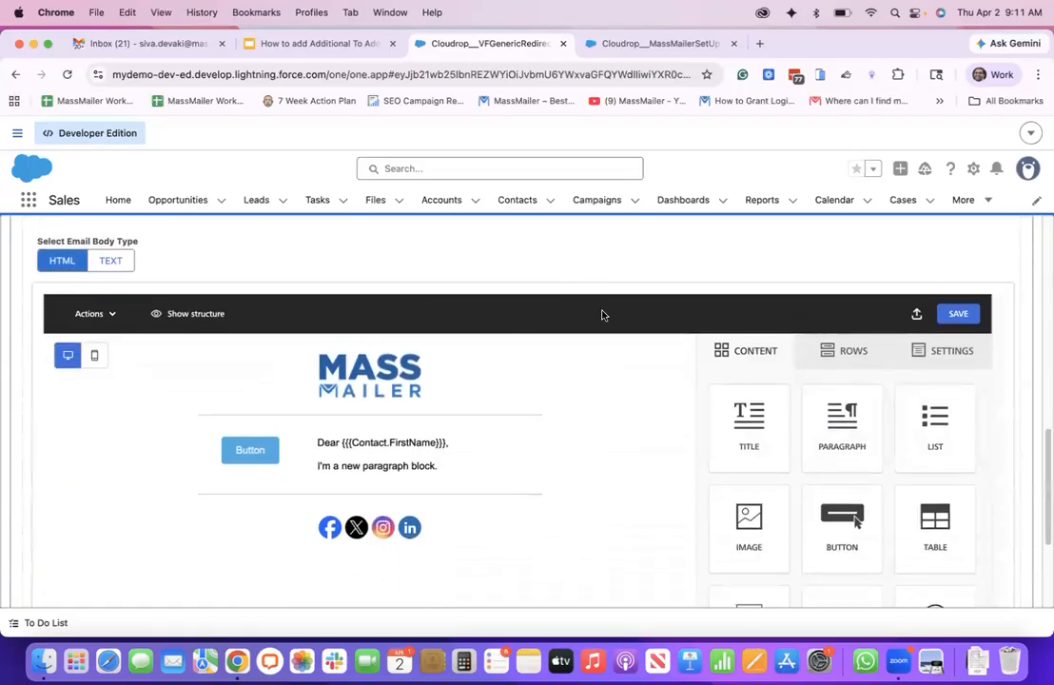
left_click(958, 314)
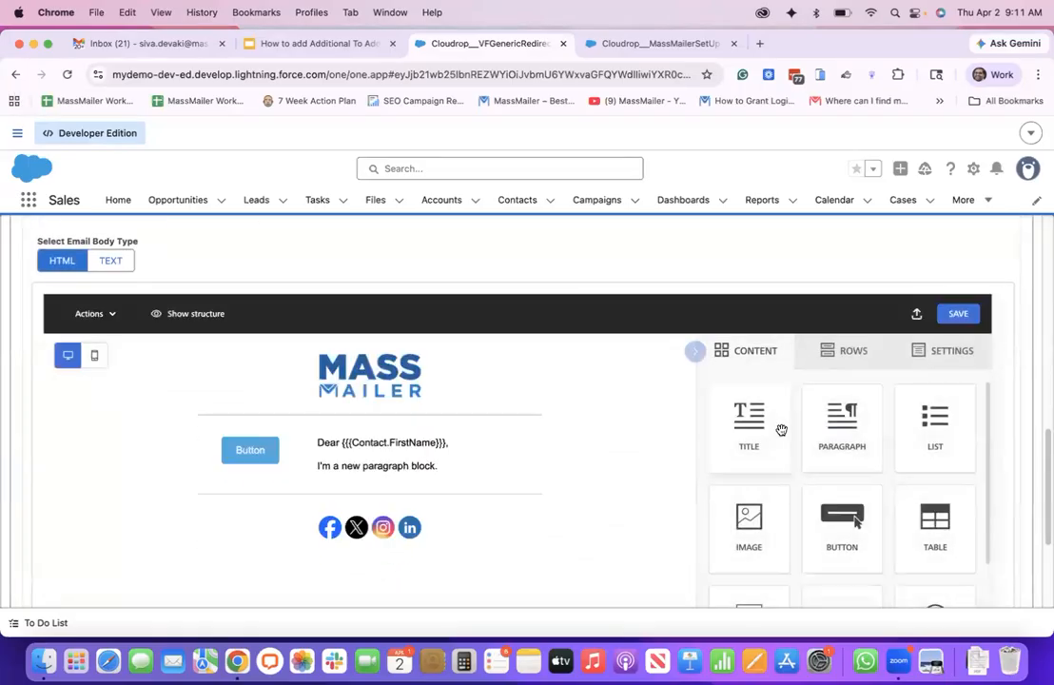
scroll(780, 430, "down", 5)
scroll(837, 497, "down", 5)
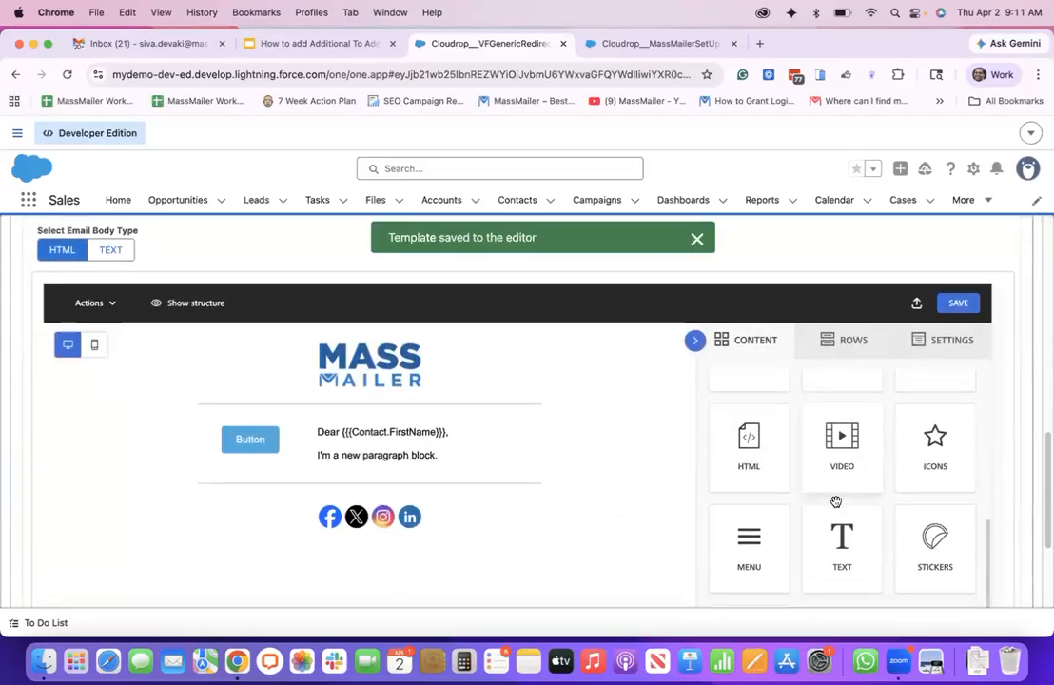
left_click(895, 579)
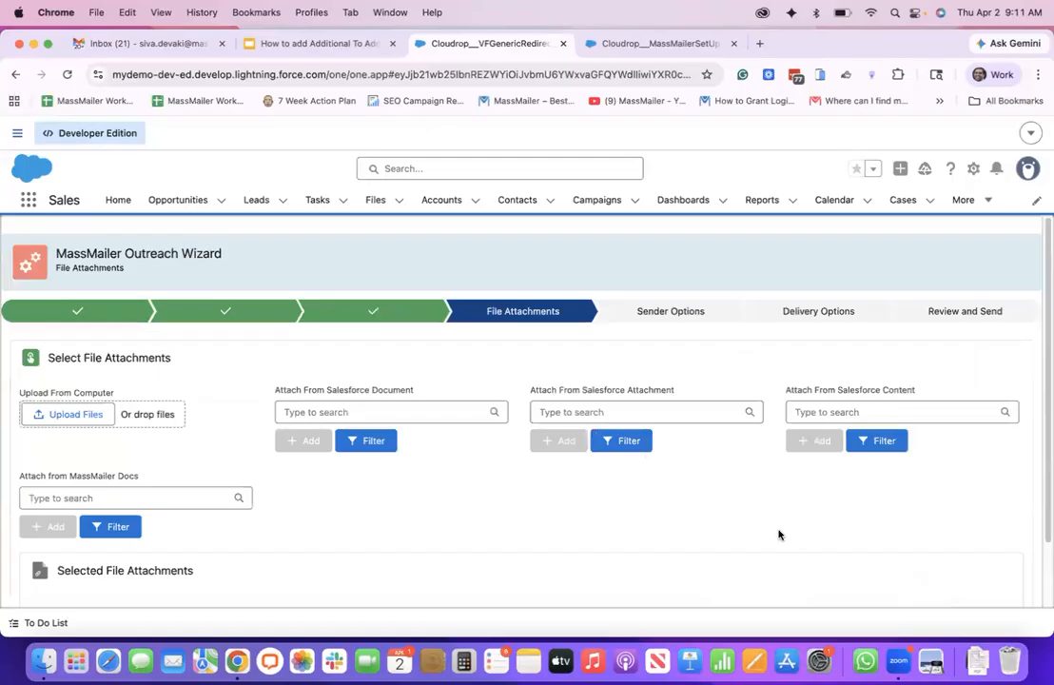
scroll(778, 535, "down", 3)
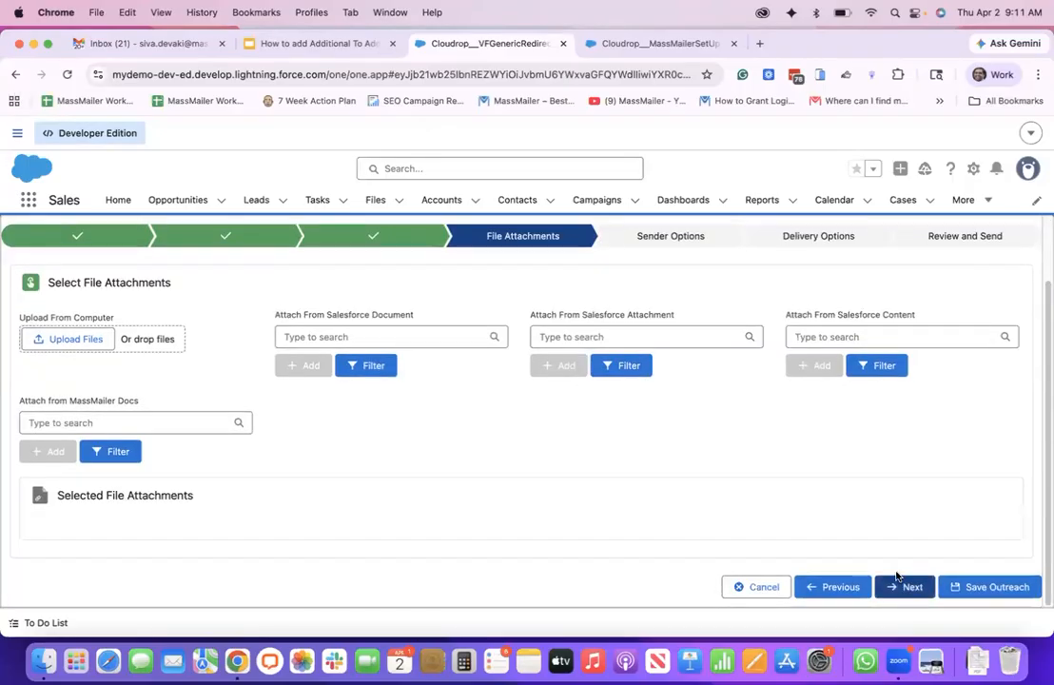
left_click(896, 582)
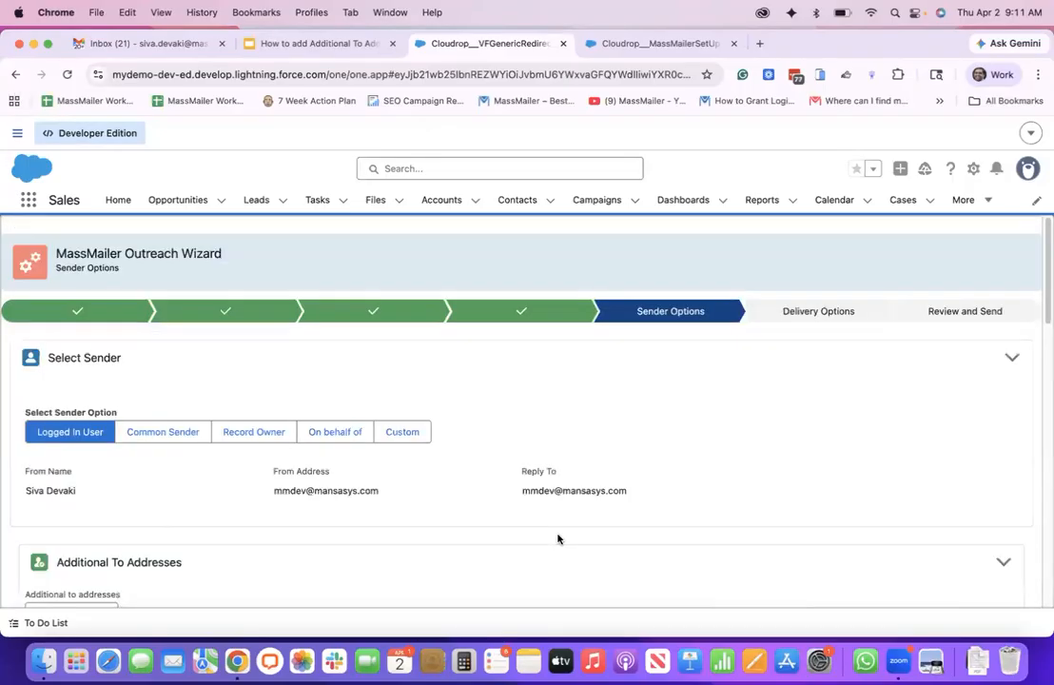
Turn off the CC Email option in the outreach's Select CC section
scroll(557, 538, "down", 5)
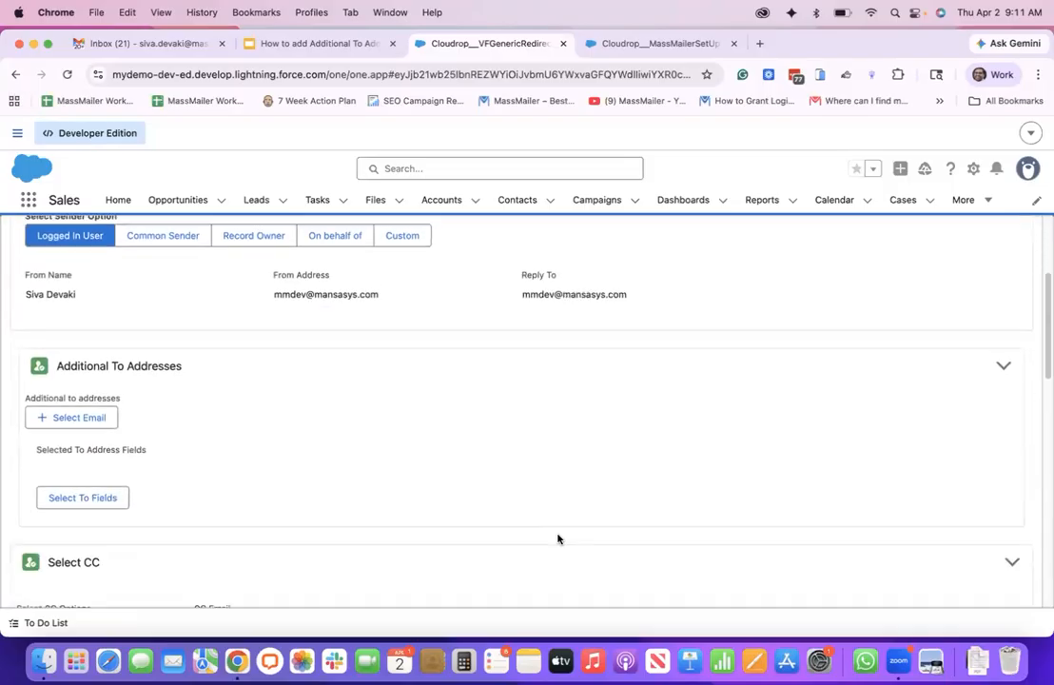
scroll(152, 409, "up", 1)
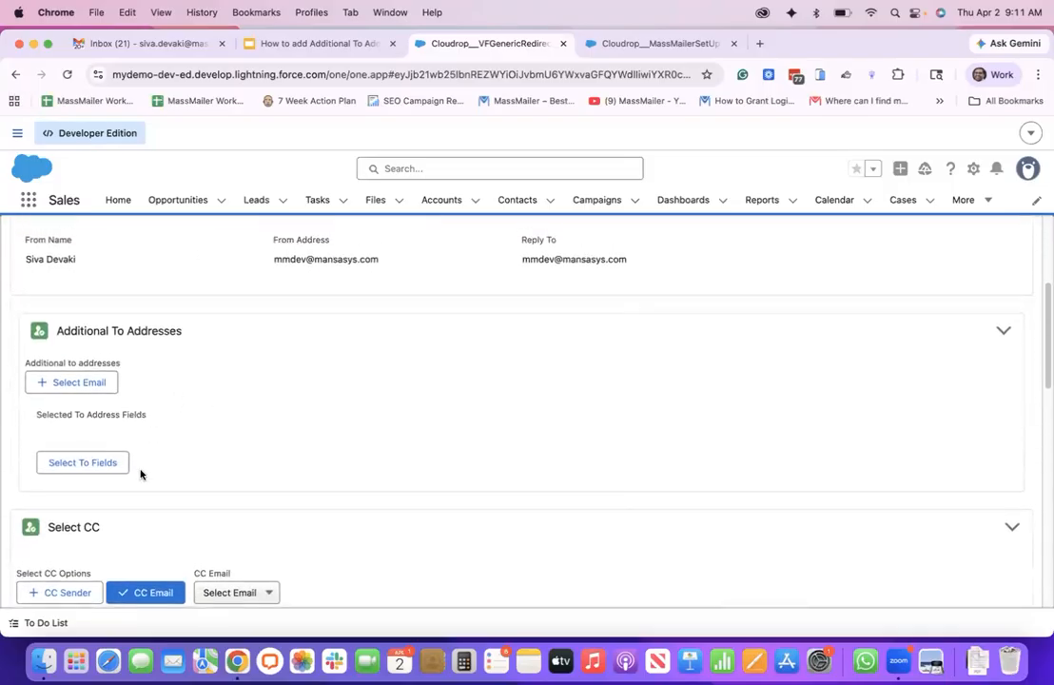
left_click(157, 594)
scroll(225, 400, "down", 5)
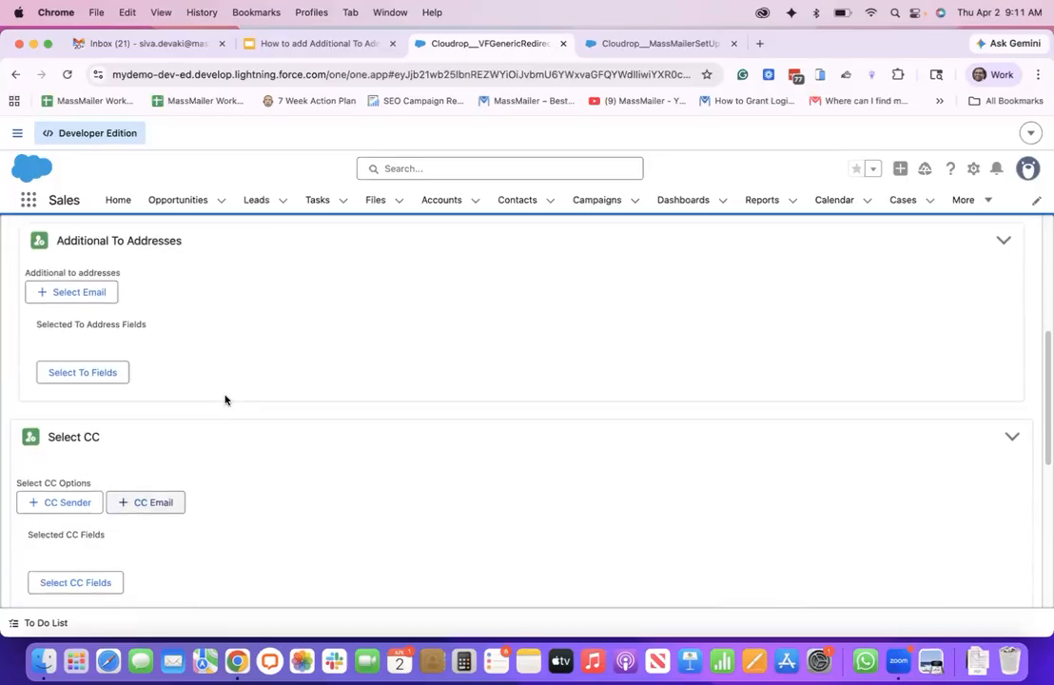
scroll(198, 332, "up", 5)
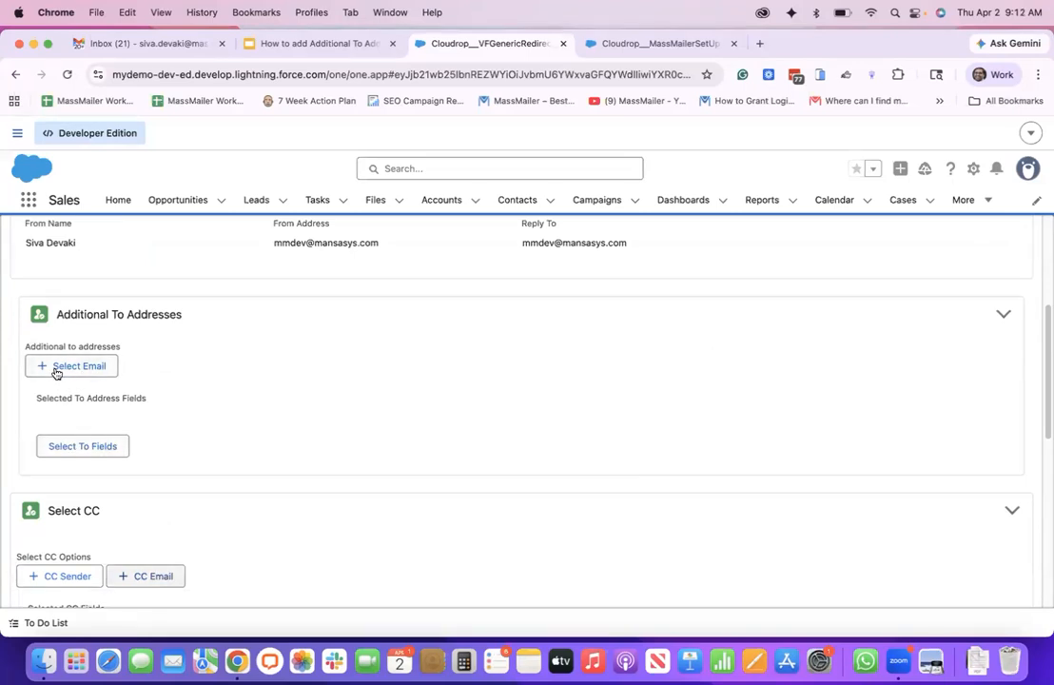
Enable an additional To address with the Enter Email option and fill in the suggested email address
left_click(55, 369)
left_click(198, 369)
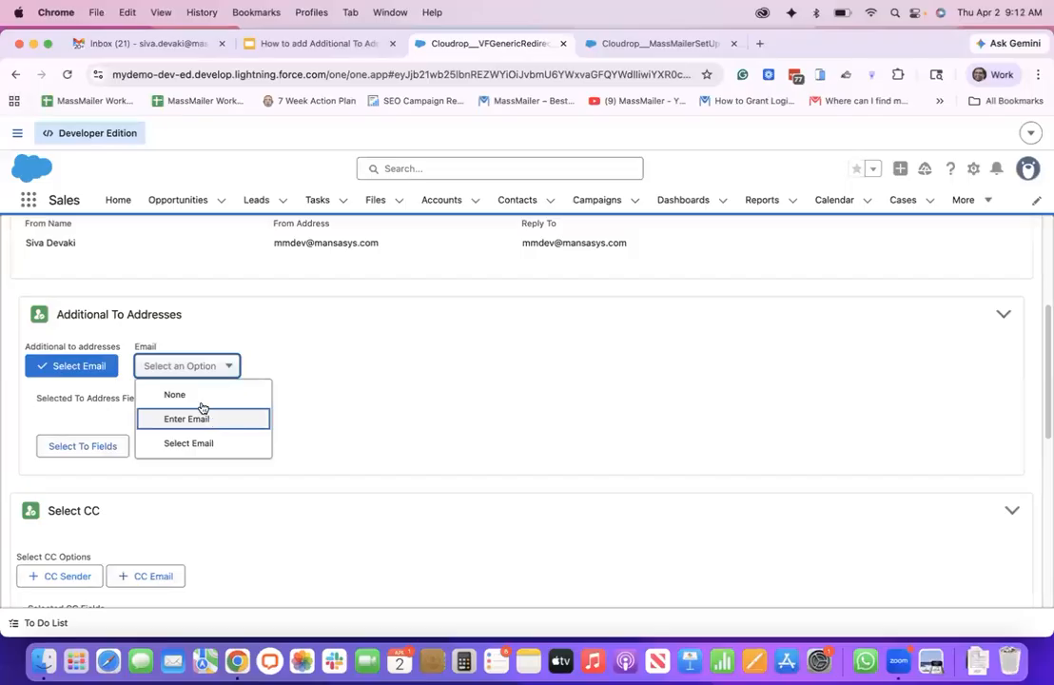
left_click(203, 420)
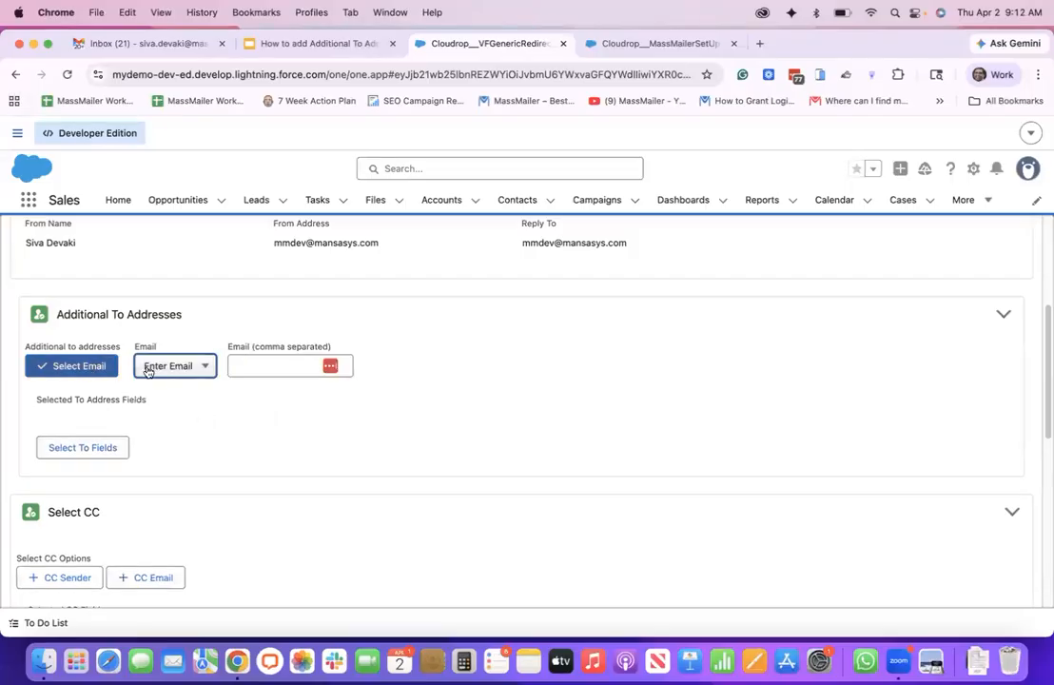
left_click(277, 369)
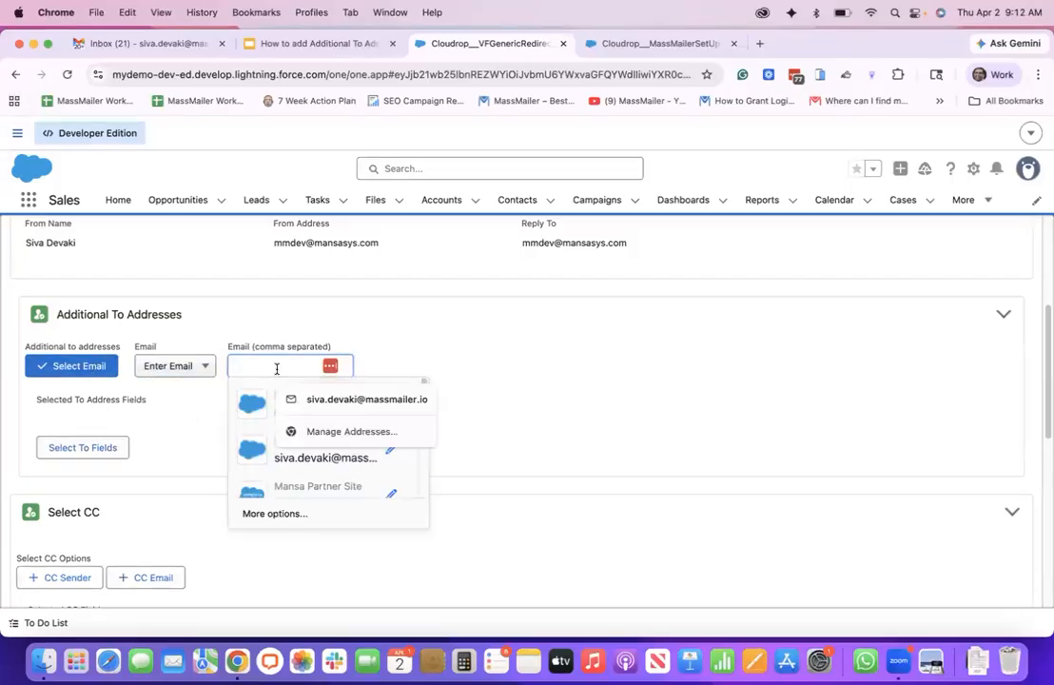
left_click(332, 401)
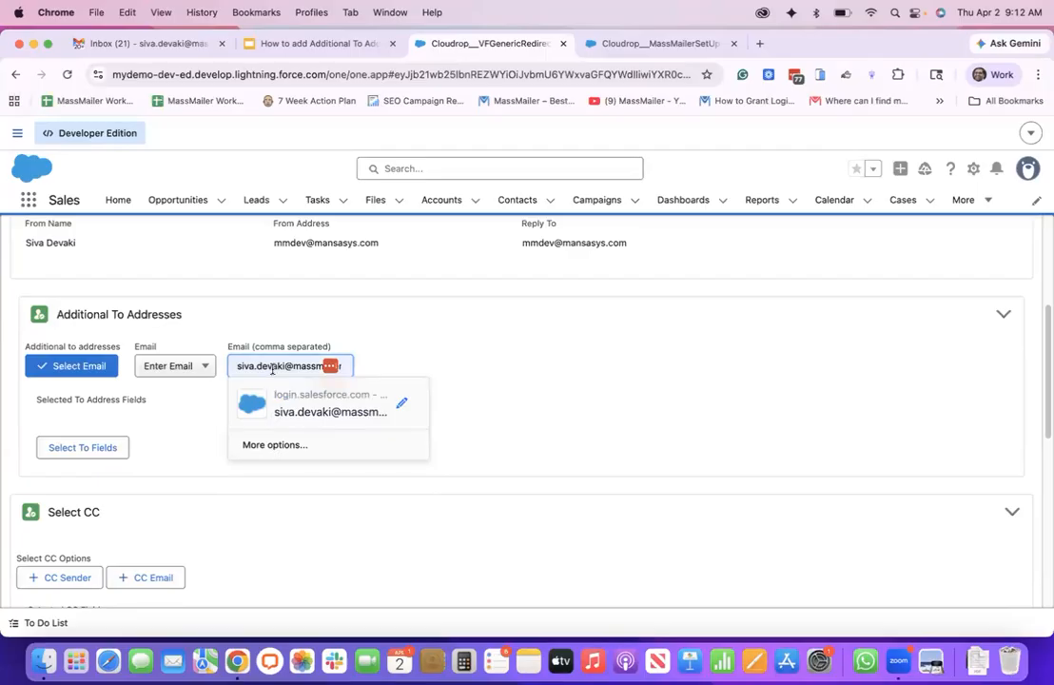
Replace the additional To email with two comma-separated email addresses
triple_click(272, 369)
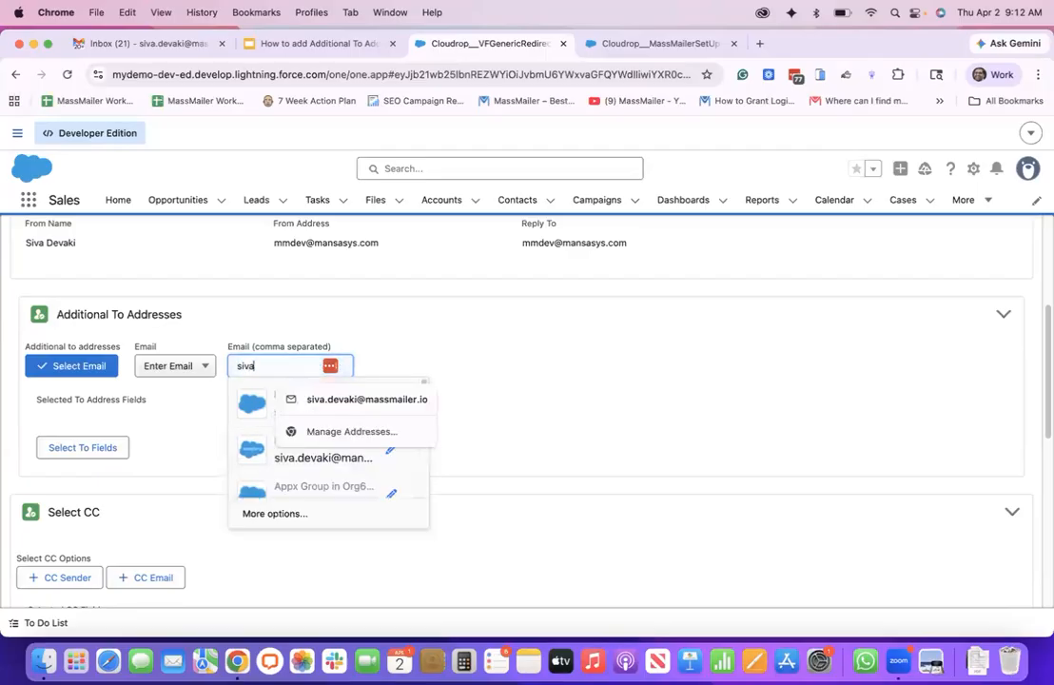
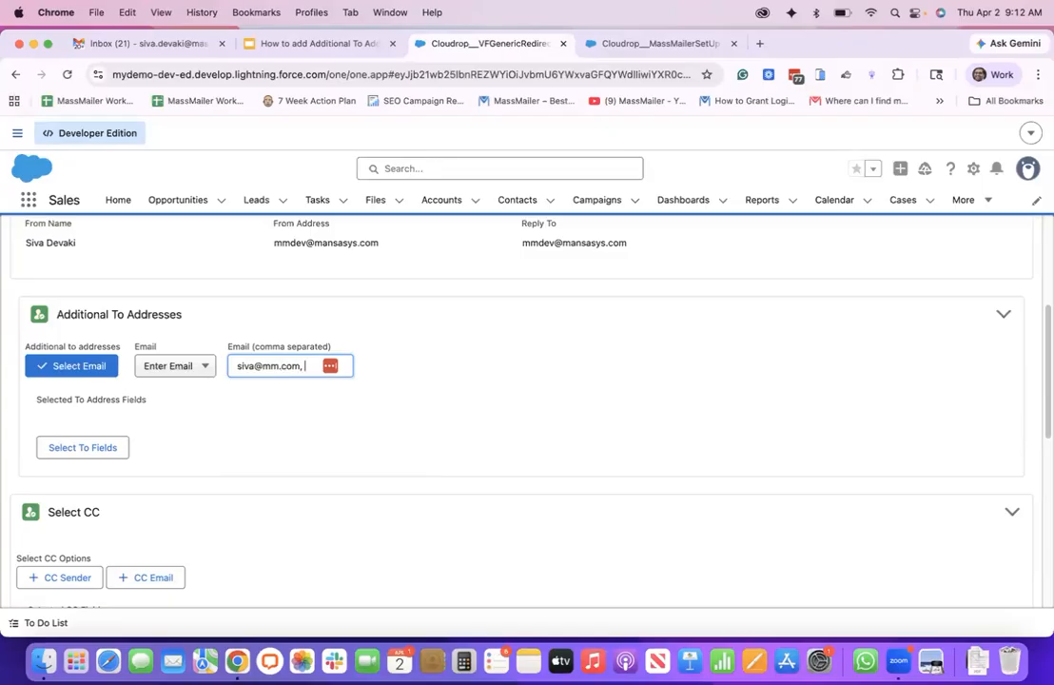
left_click(388, 357)
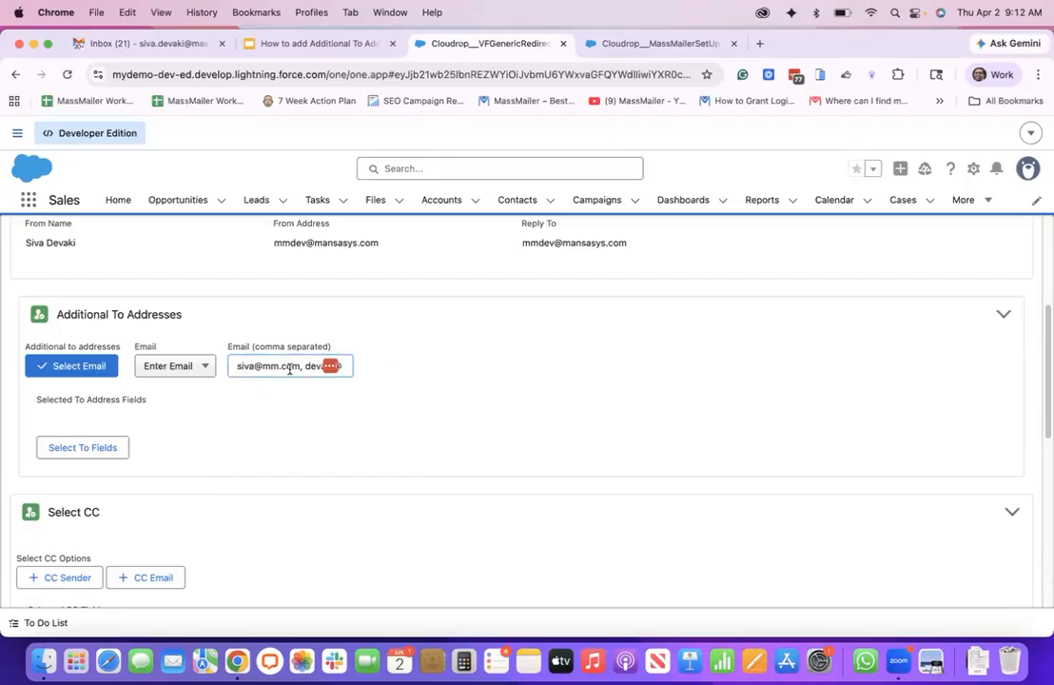
Switch the additional To addresses to Select Email and add the first and third available addresses to the selected list
left_click(164, 367)
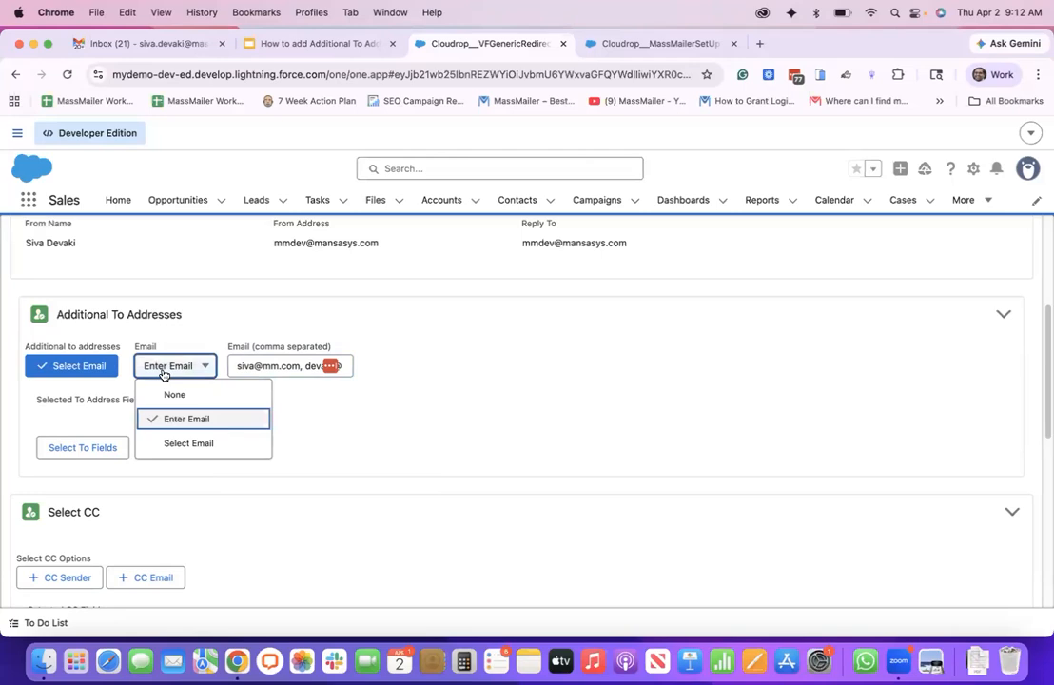
left_click(168, 445)
left_click(102, 446)
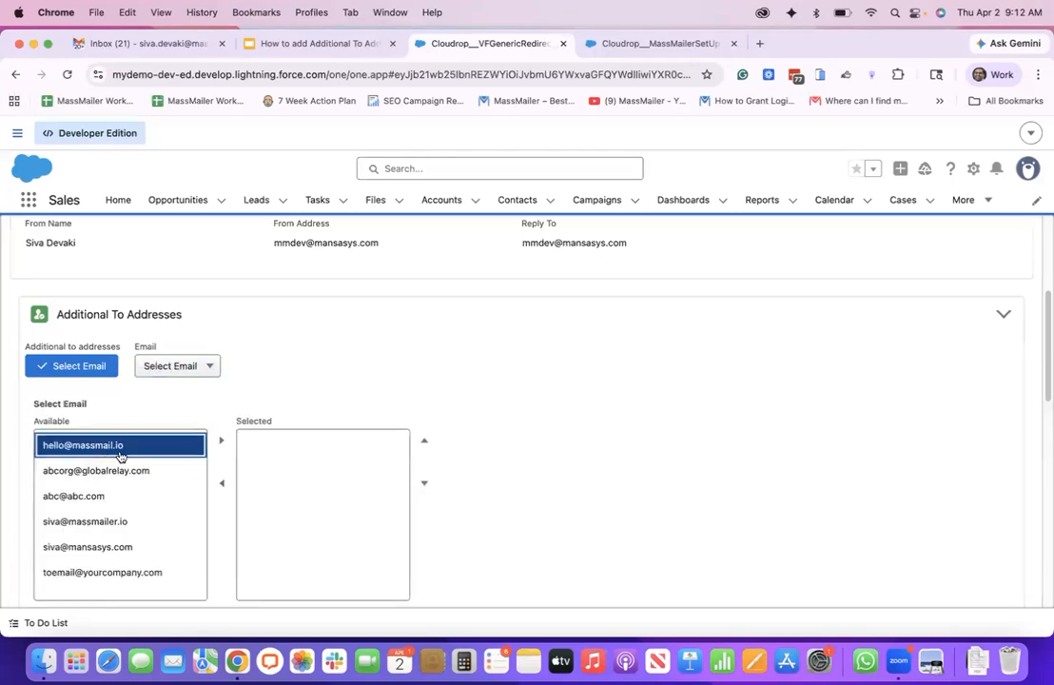
left_click(221, 444)
scroll(283, 393, "down", 3)
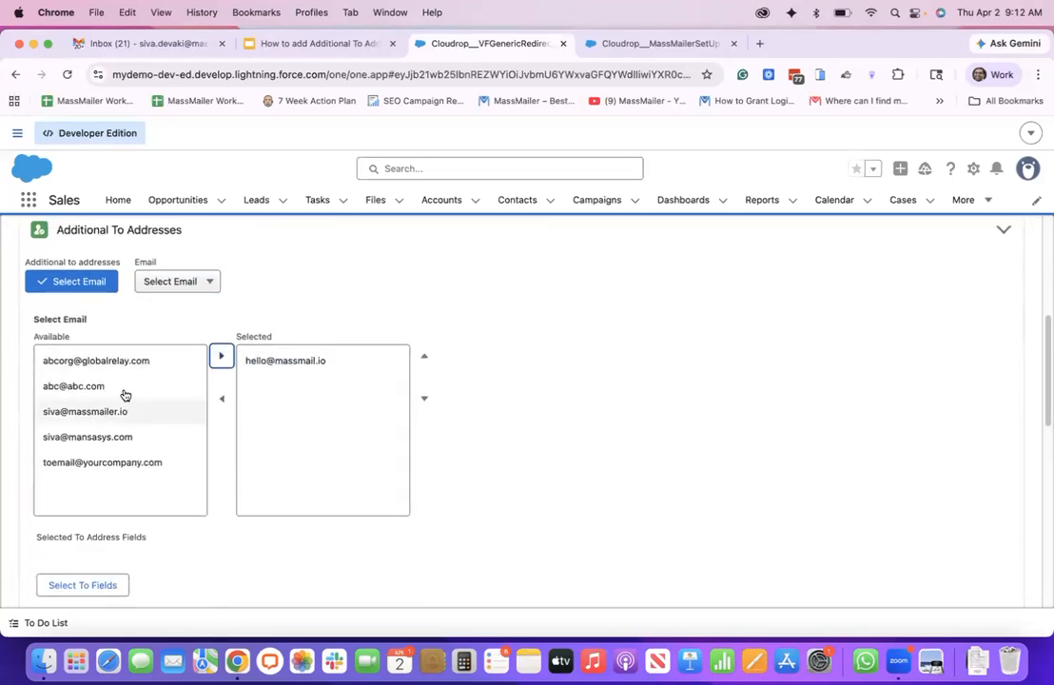
left_click(172, 383)
left_click(221, 355)
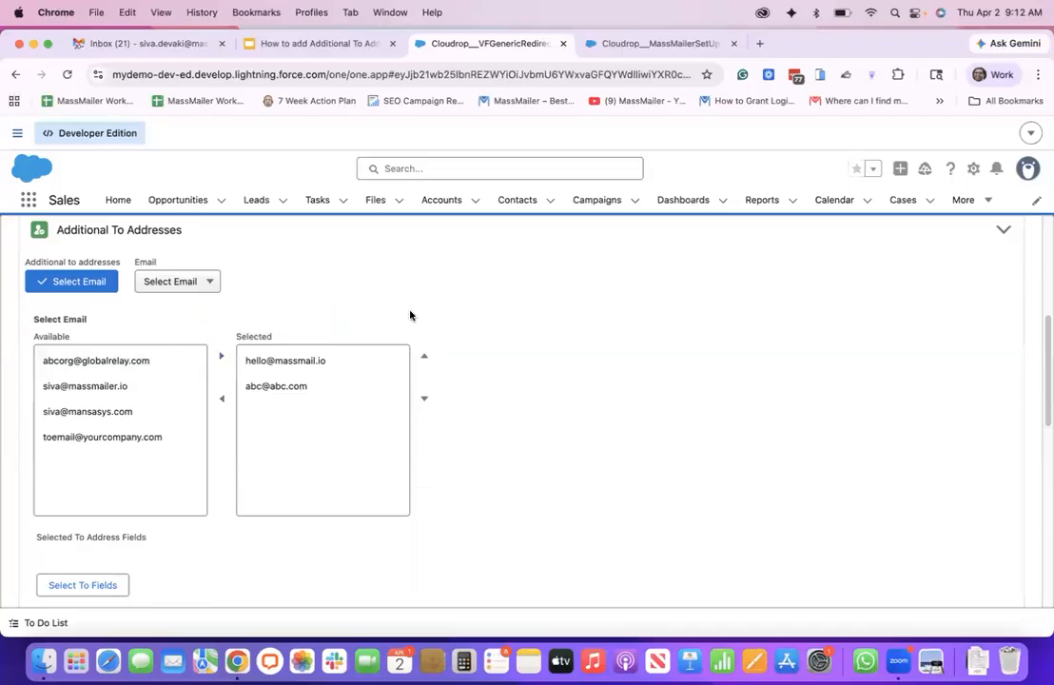
Turn off the Select Email option in the Additional To Addresses section
scroll(410, 314, "down", 1)
scroll(409, 313, "down", 1)
scroll(411, 313, "up", 4)
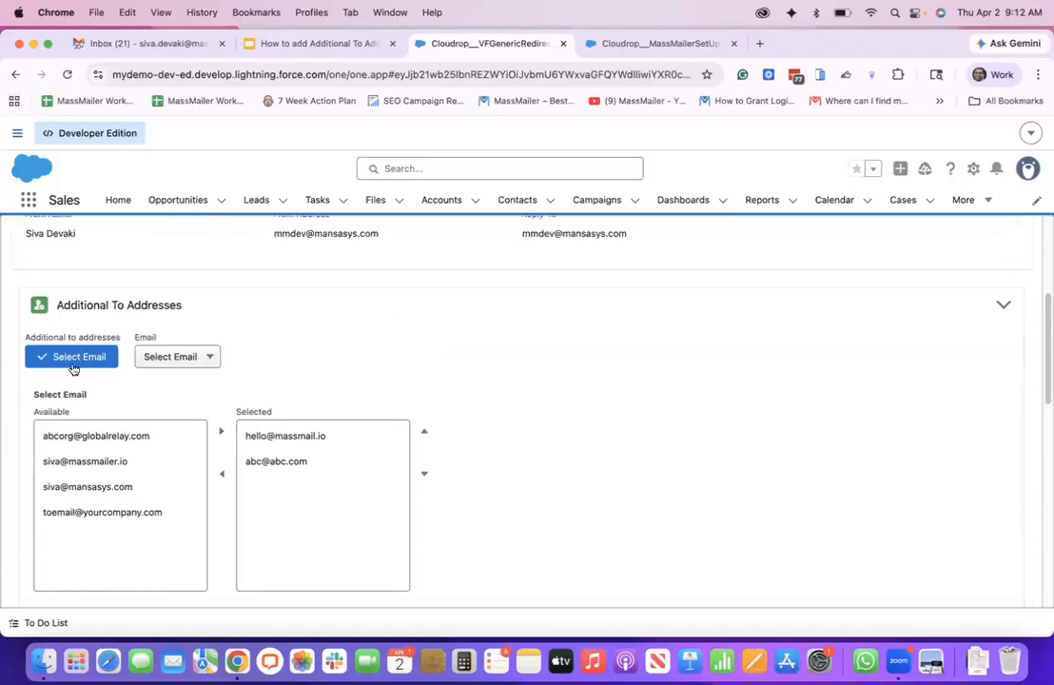
left_click(65, 360)
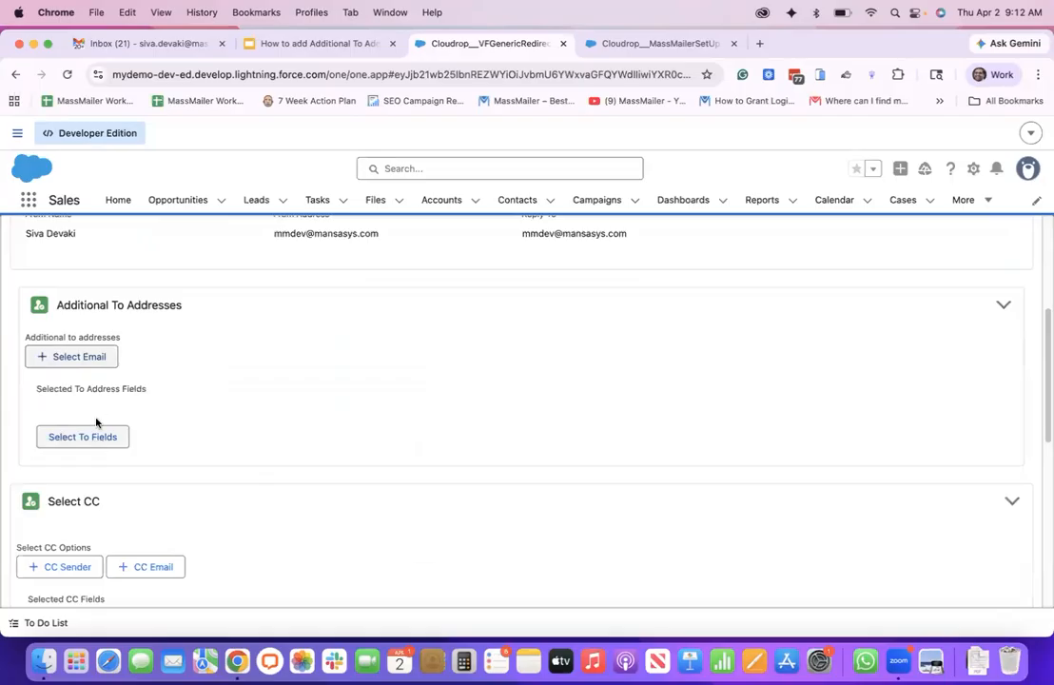
Add the contact's Alternate Email field as an additional To address field
scroll(94, 409, "down", 1)
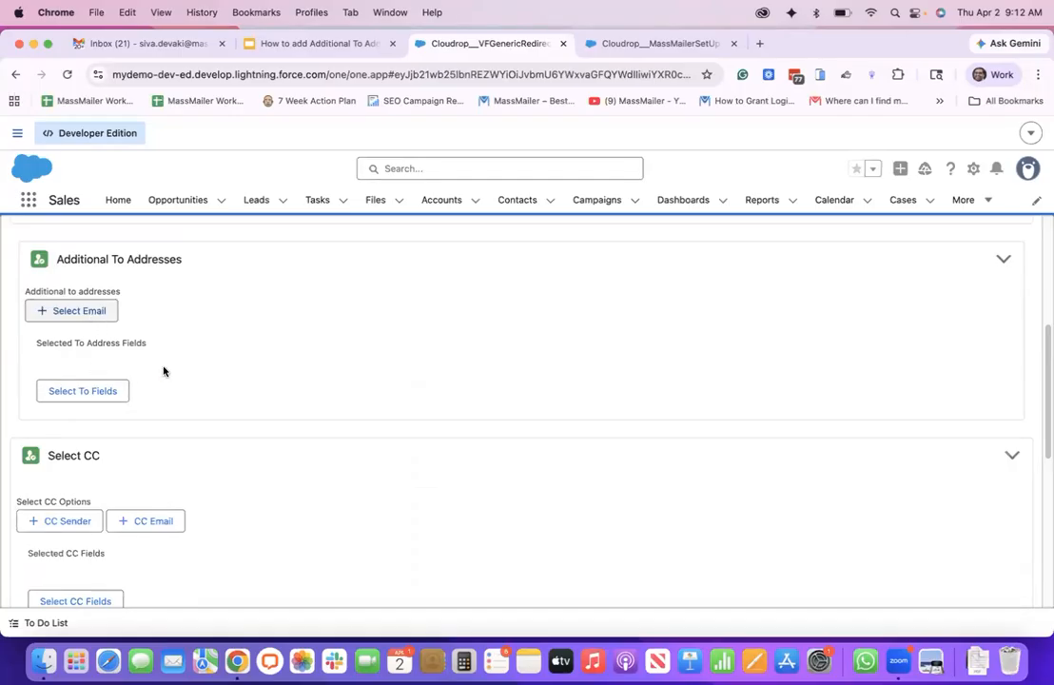
left_click(95, 392)
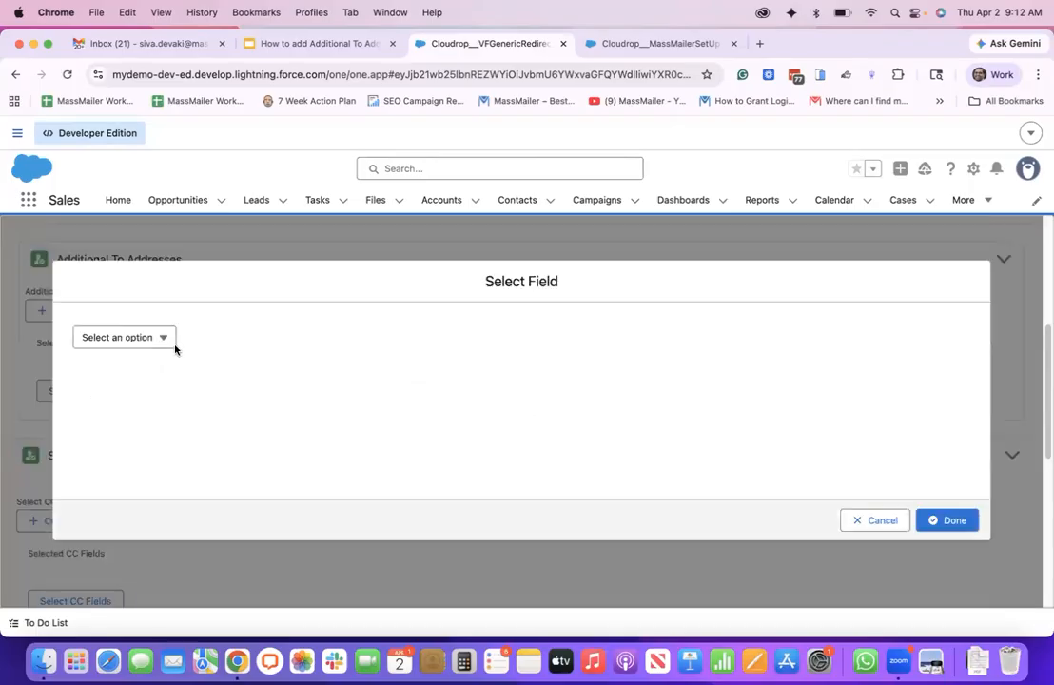
left_click(150, 337)
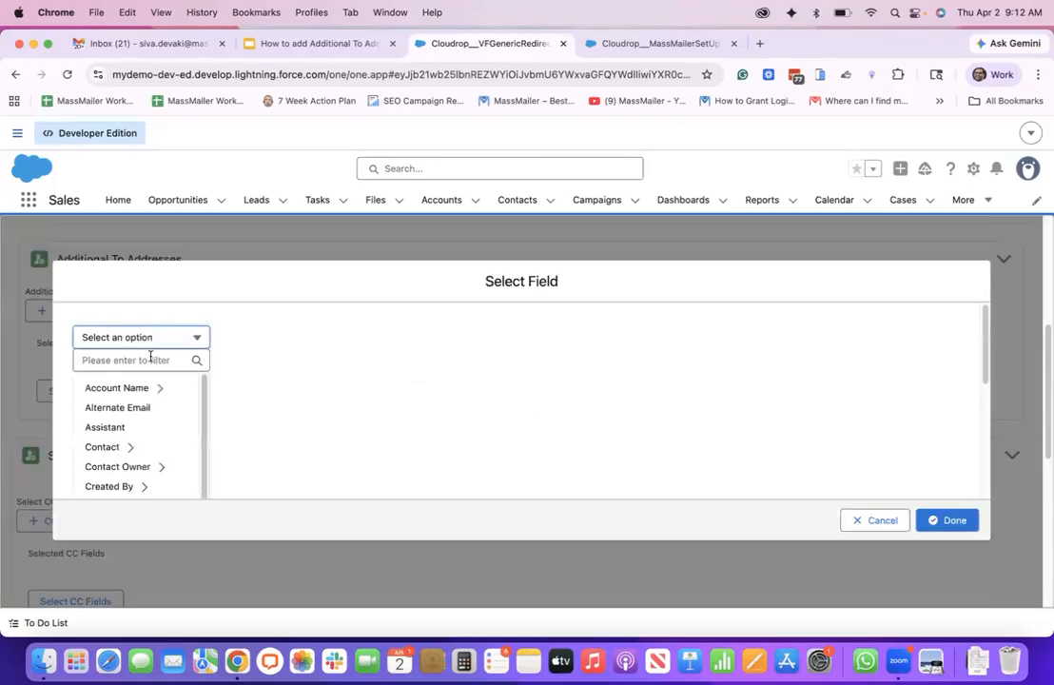
left_click(136, 409)
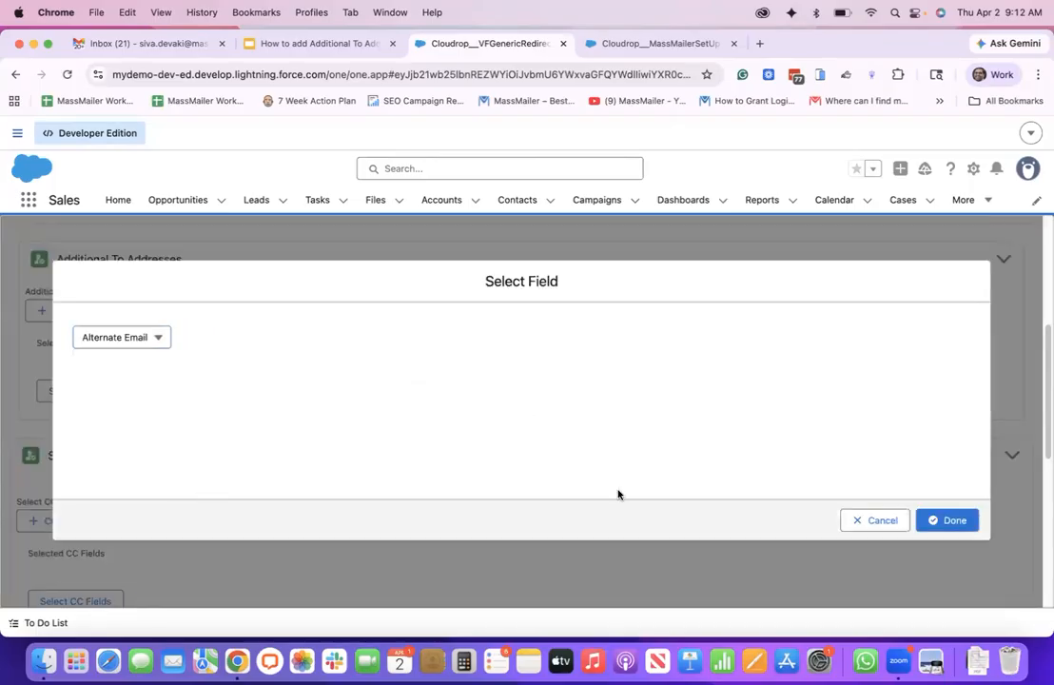
left_click(947, 520)
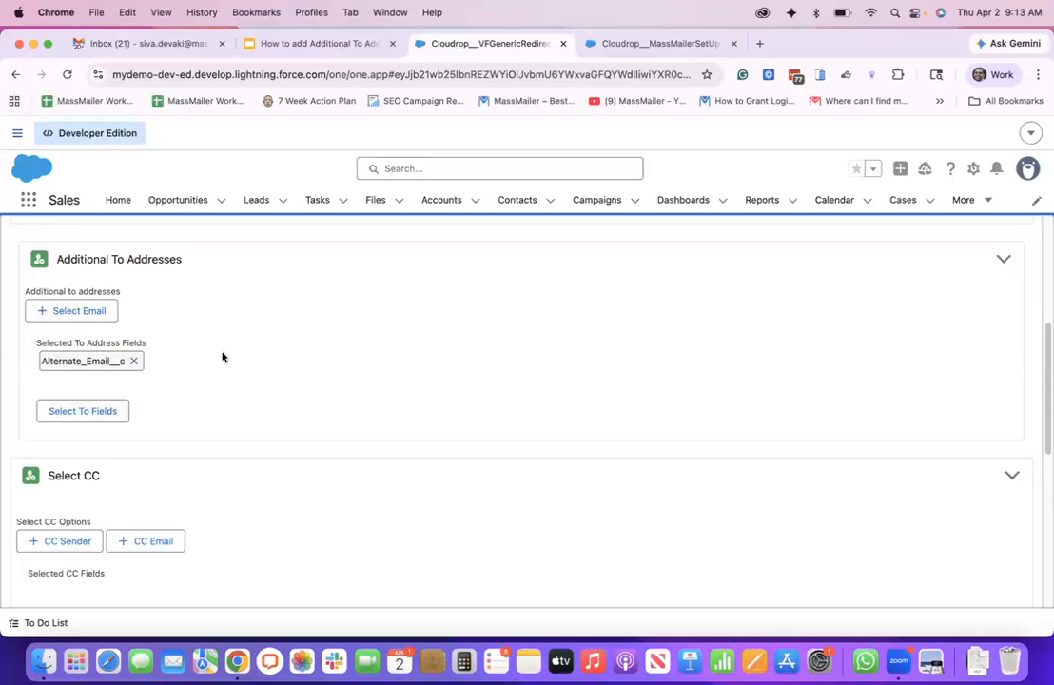
Review the outreach's sender options, additional To address field and CC section
scroll(230, 423, "up", 1)
scroll(231, 423, "down", 1)
scroll(230, 423, "up", 4)
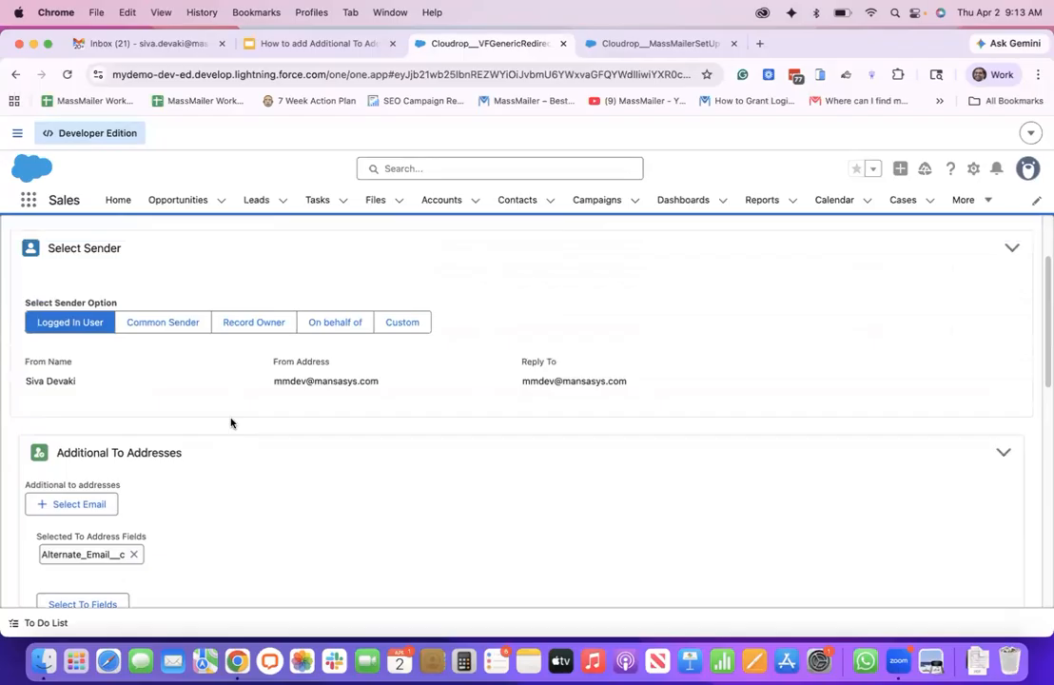
scroll(230, 422, "up", 2)
scroll(230, 422, "down", 5)
scroll(230, 422, "down", 3)
scroll(244, 455, "down", 4)
scroll(244, 454, "up", 4)
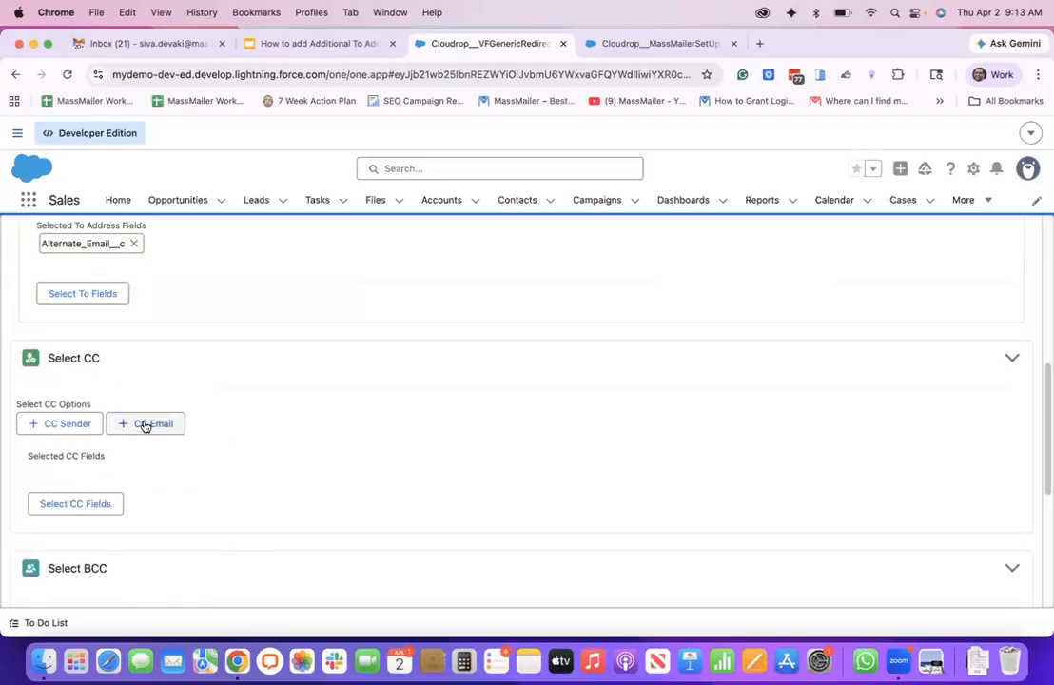
Try CC Email with the Select Email option, turn it off, and open and cancel the CC field selection
left_click(145, 424)
left_click(240, 423)
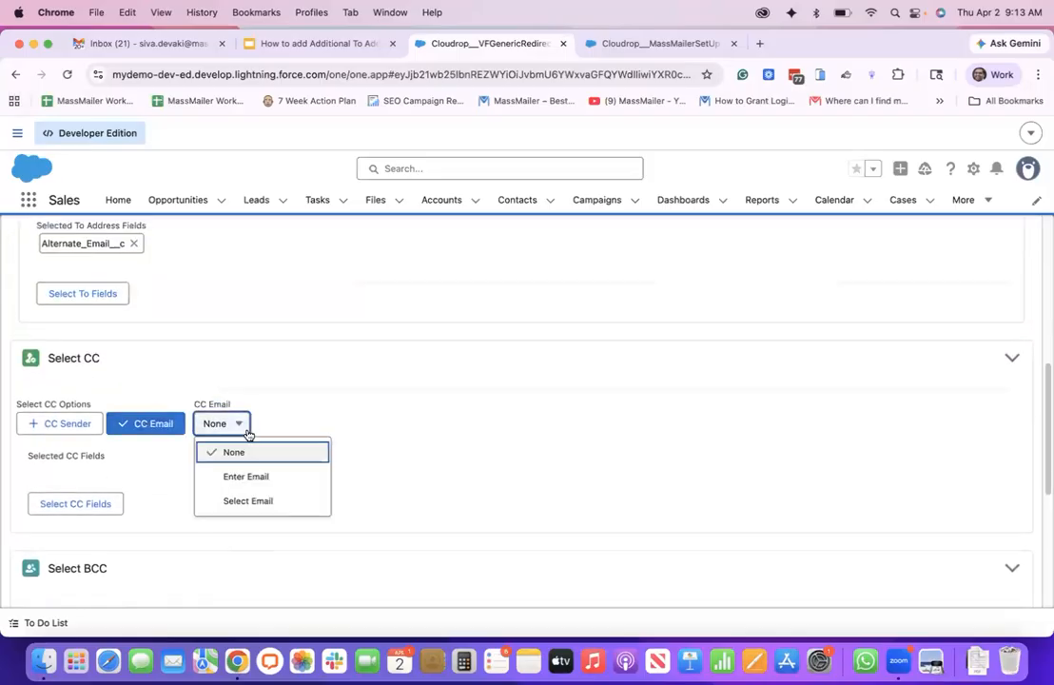
left_click(248, 501)
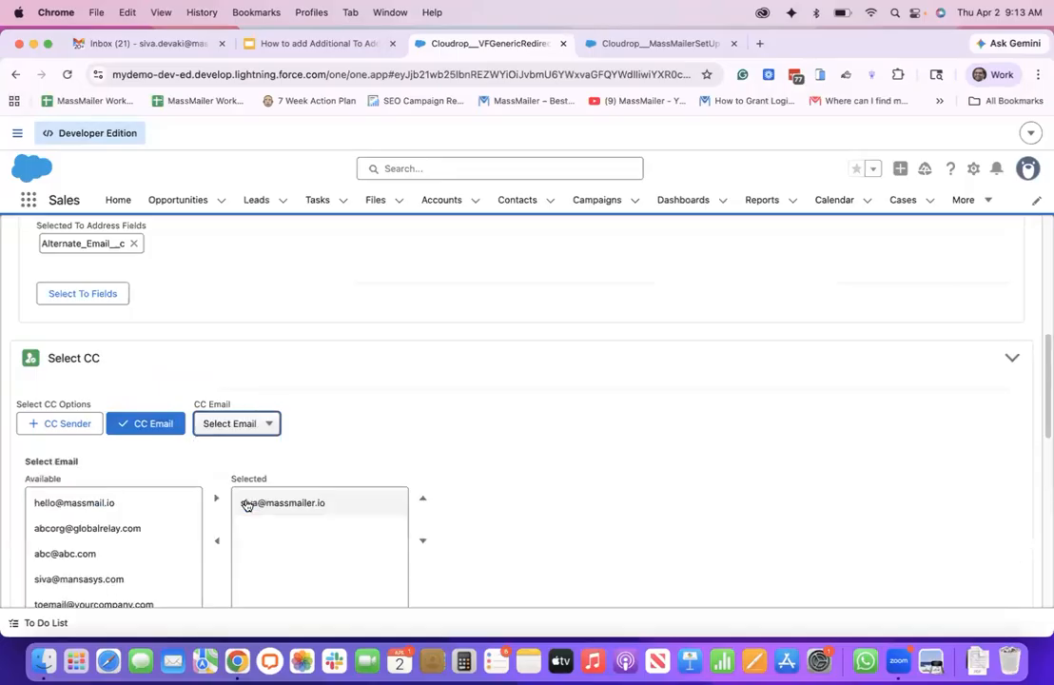
left_click(157, 424)
scroll(145, 432, "down", 1)
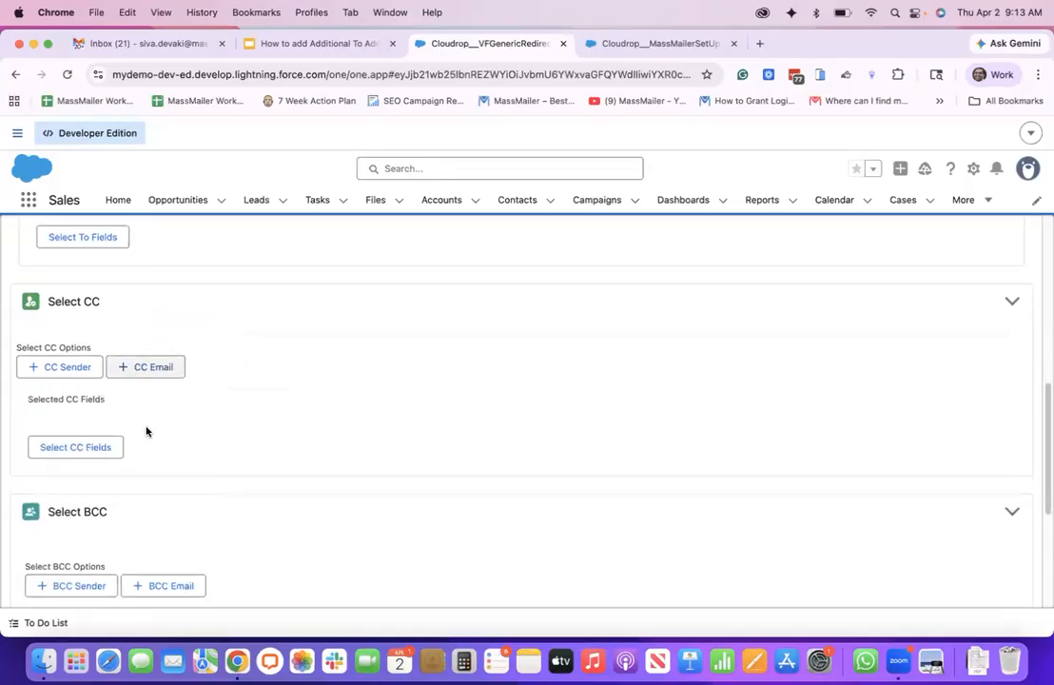
left_click(76, 448)
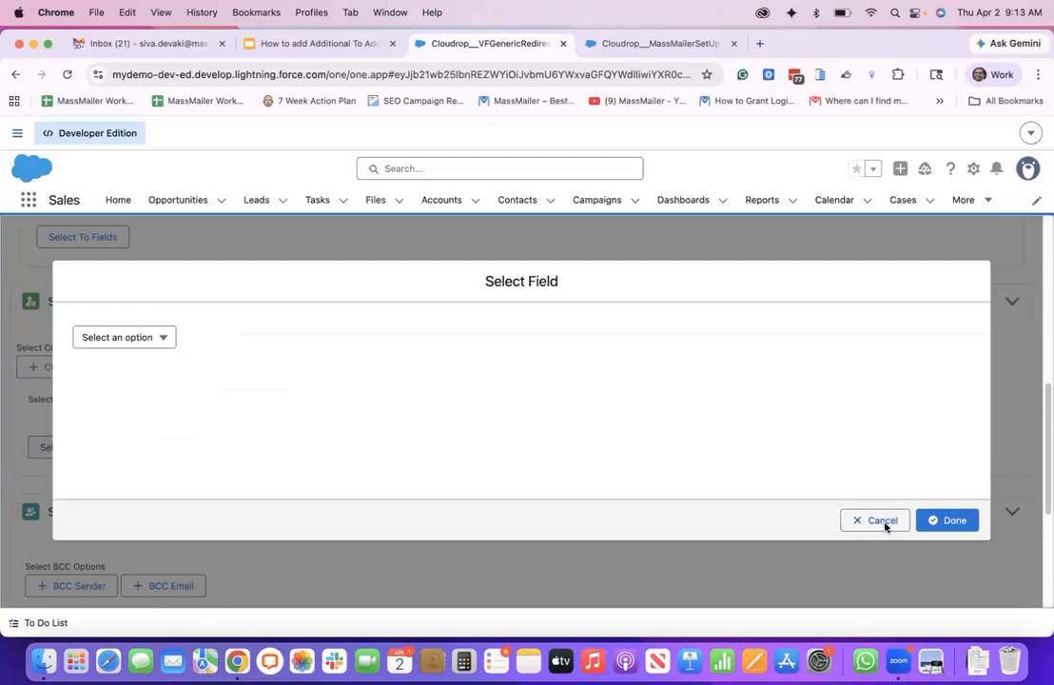
left_click(884, 525)
Examine the BCC and Duplicate Email Settings sections, and recheck the Additional To Addresses section
scroll(318, 434, "down", 3)
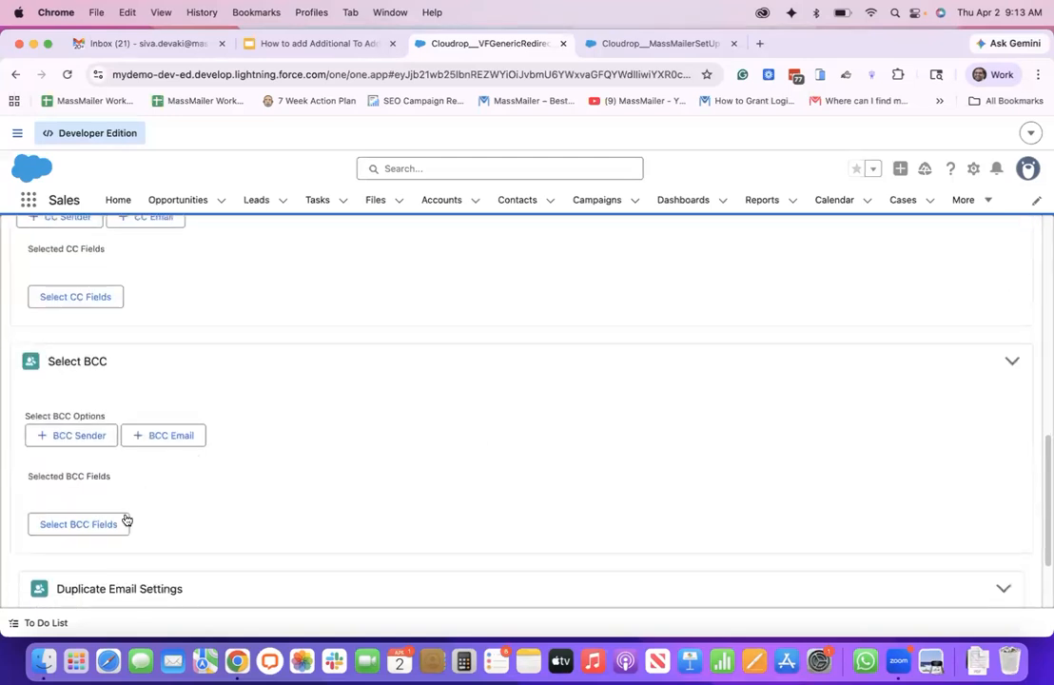
scroll(136, 506, "down", 1)
scroll(136, 509, "up", 5)
scroll(136, 508, "up", 5)
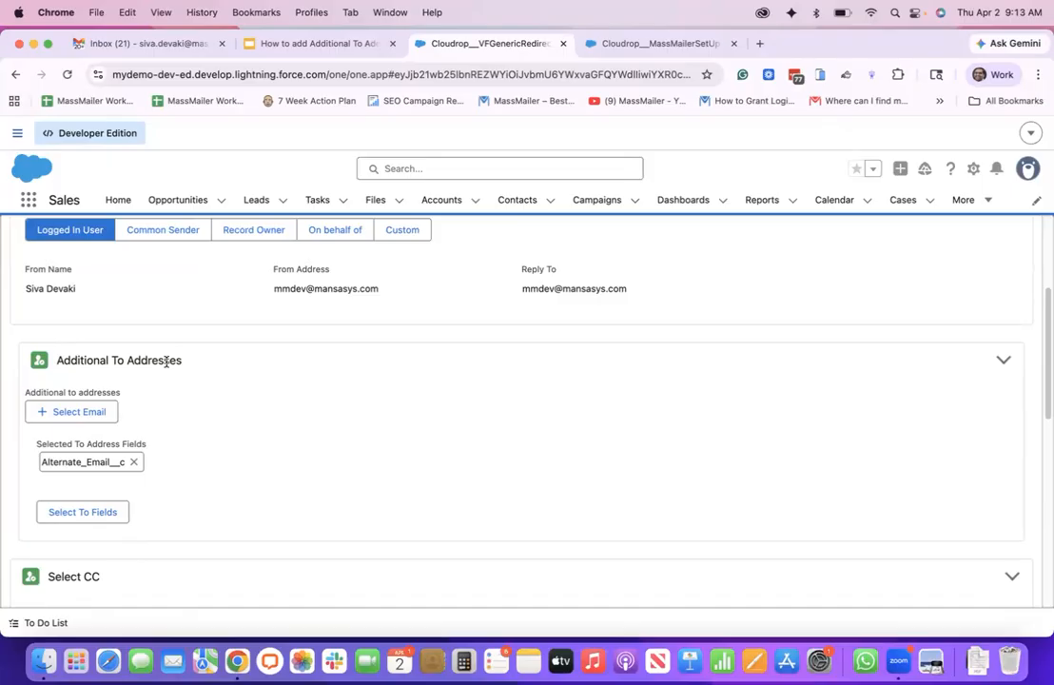
scroll(162, 366, "up", 1)
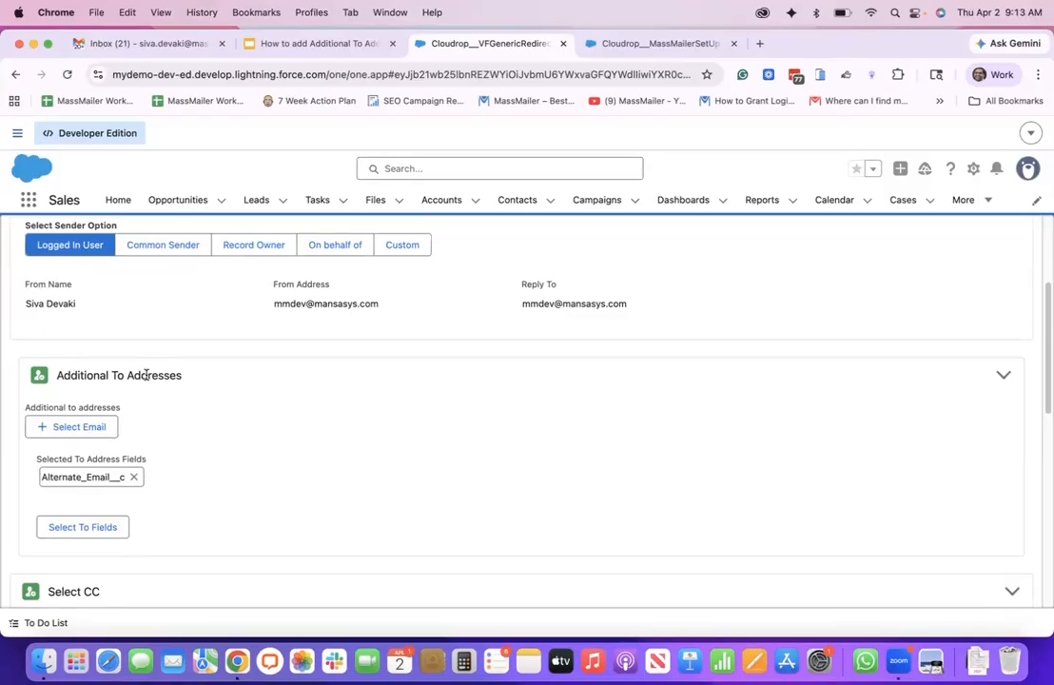
scroll(145, 375, "down", 3)
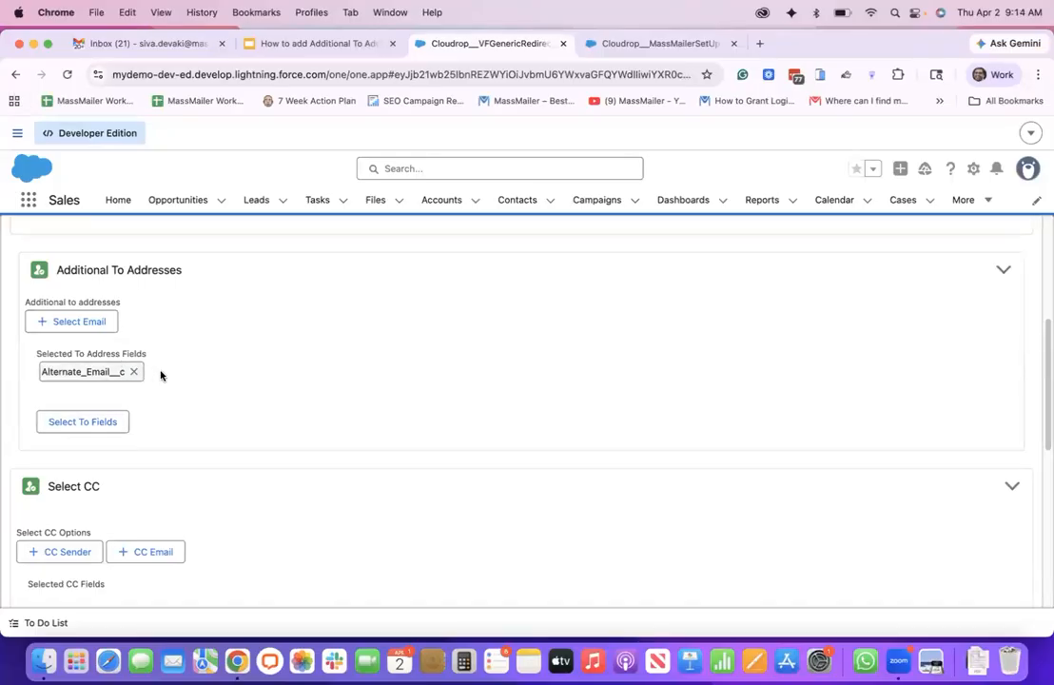
scroll(159, 377, "up", 2)
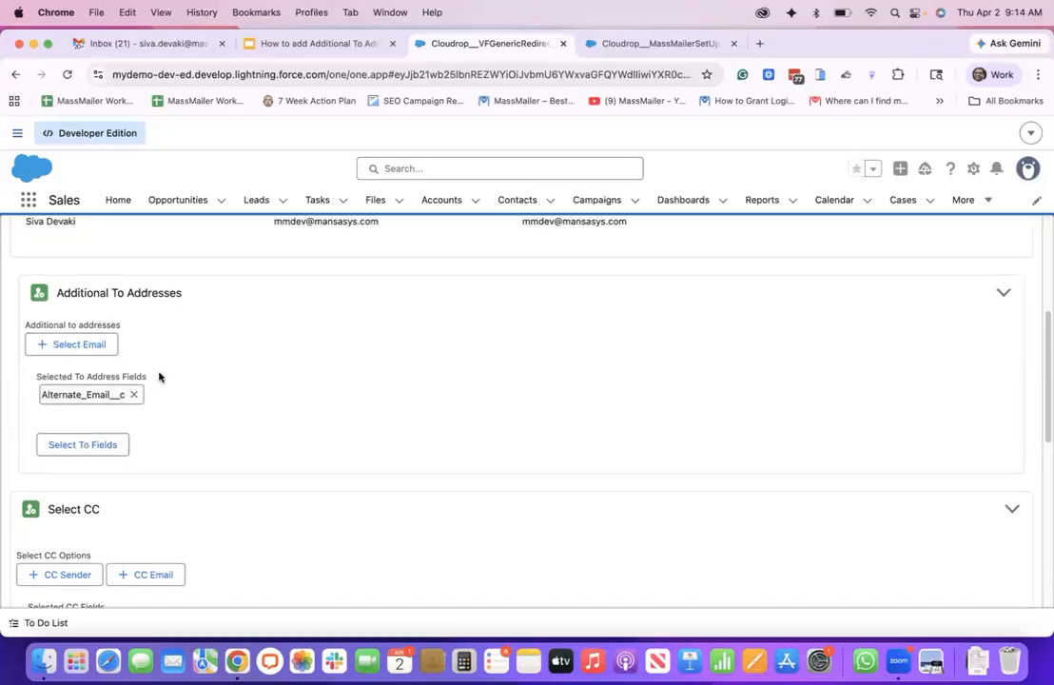
scroll(159, 376, "up", 3)
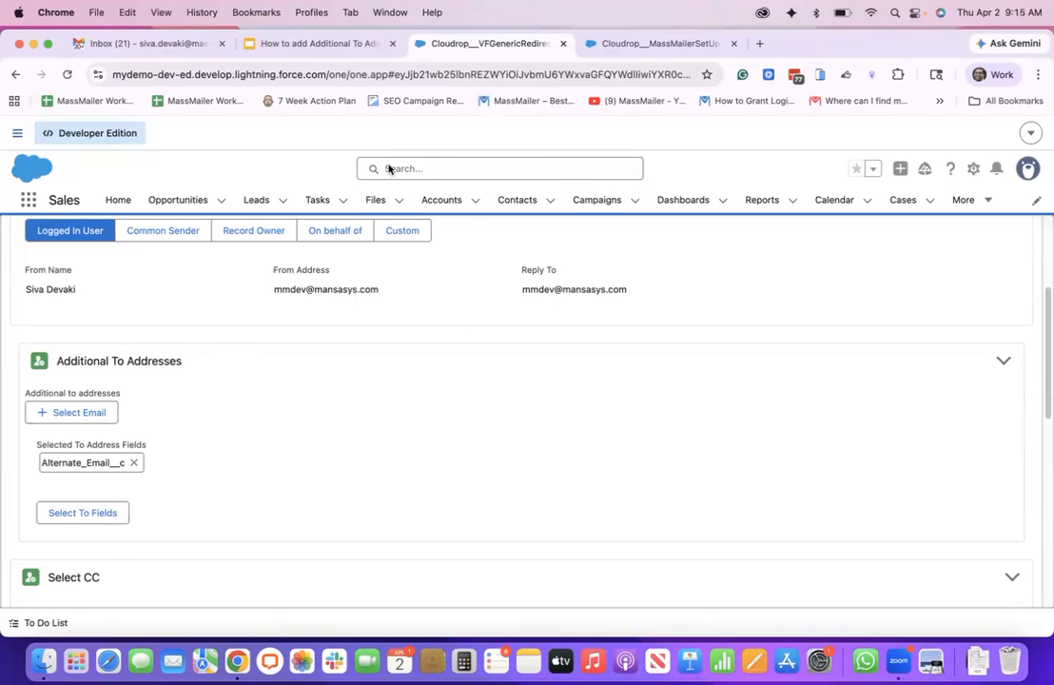
Switch to the Google Slides presentation and start the slideshow from the Conclusion slide
left_click(330, 45)
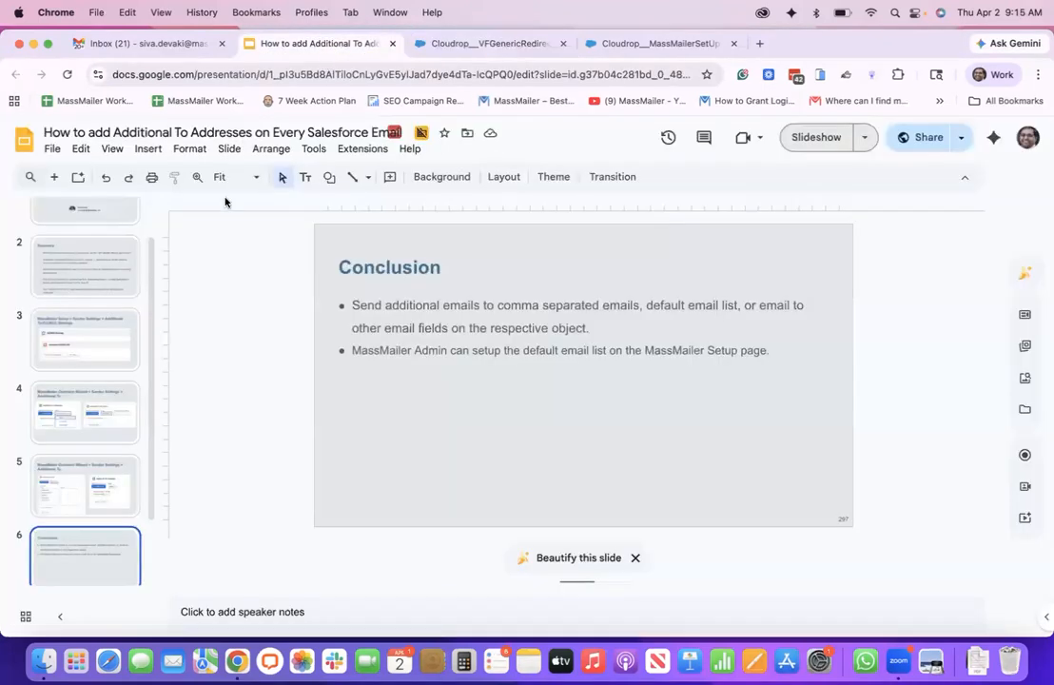
left_click(108, 150)
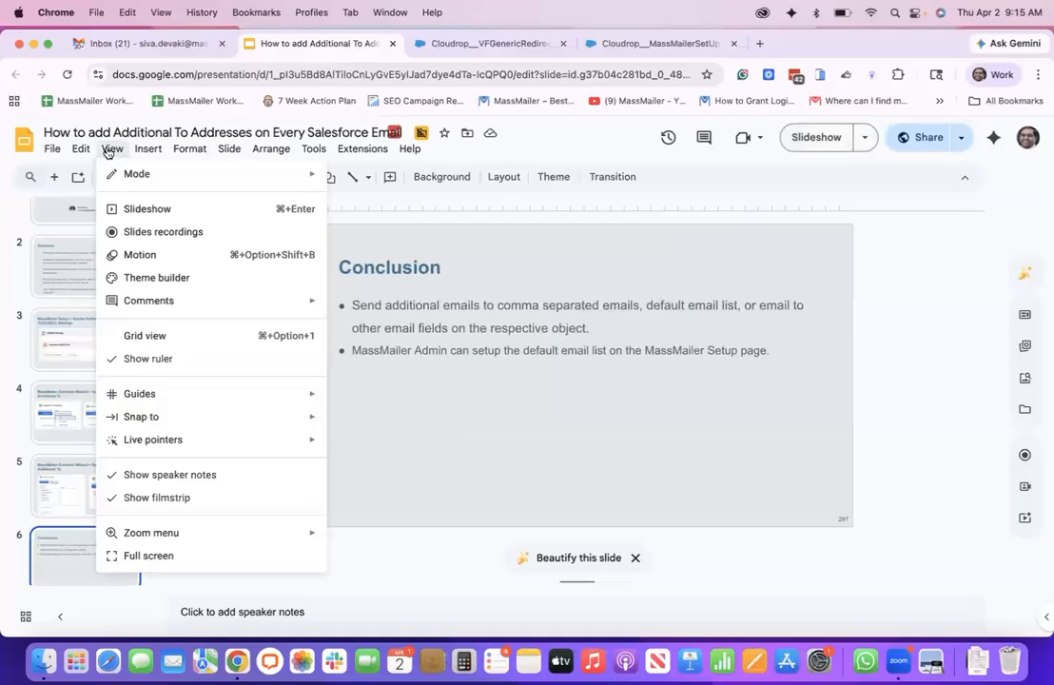
left_click(148, 209)
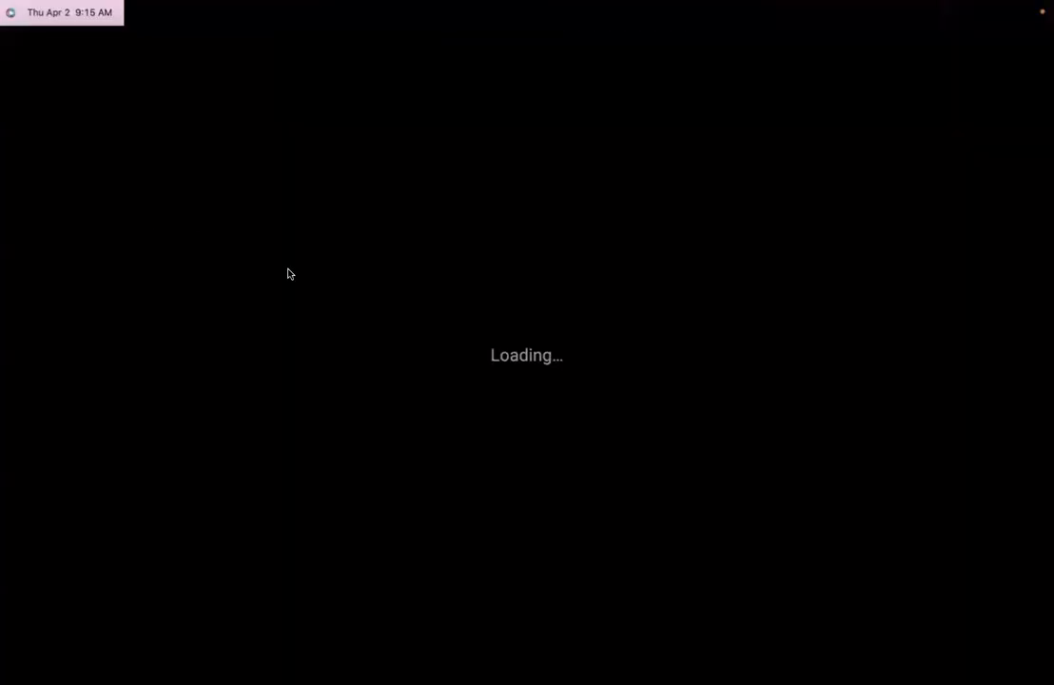